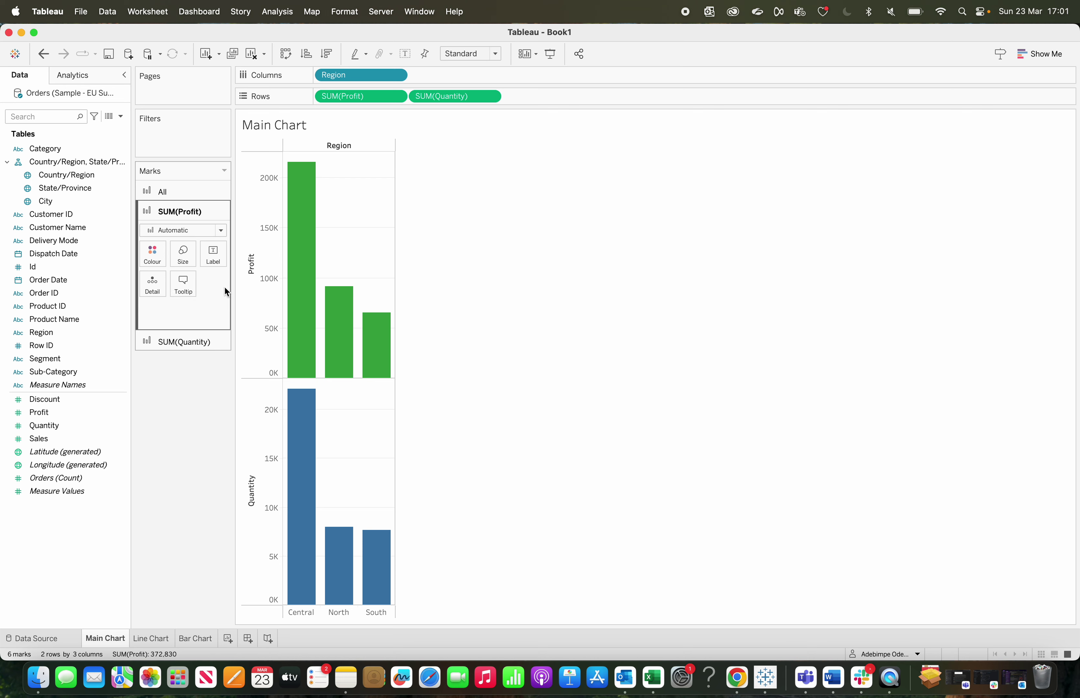
Step: Review the default tooltips on the Main Chart bars and the Line Chart and Bar Chart sheets, and return to Main Chart
{"action": "mouse_move", "coordinate": [354, 367]}
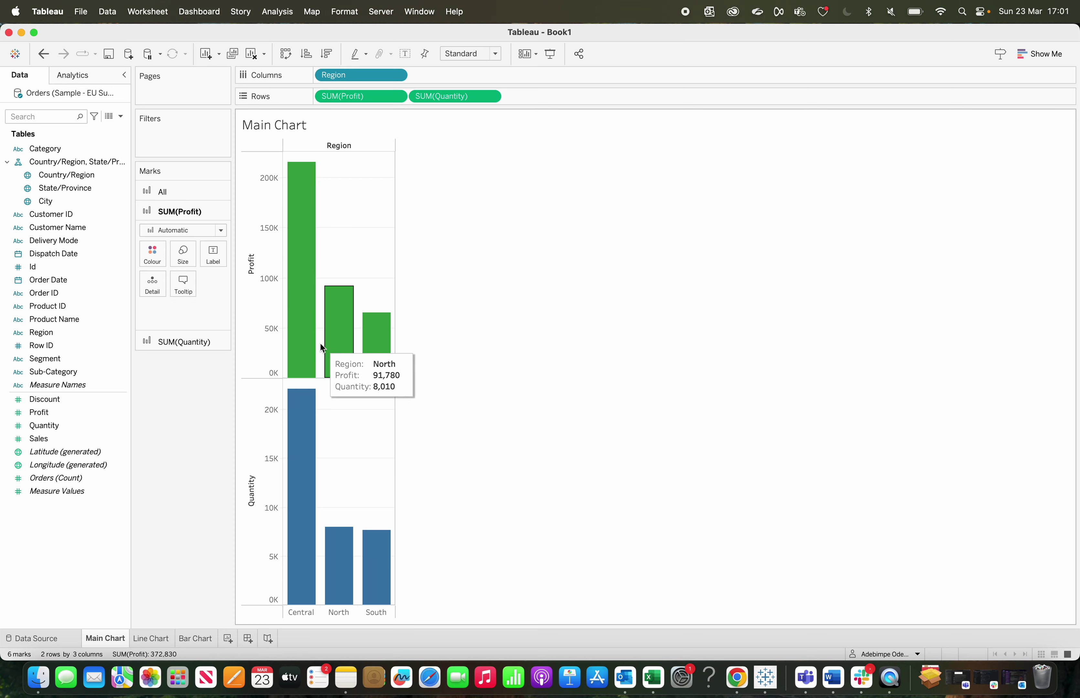
{"action": "mouse_move", "coordinate": [300, 331]}
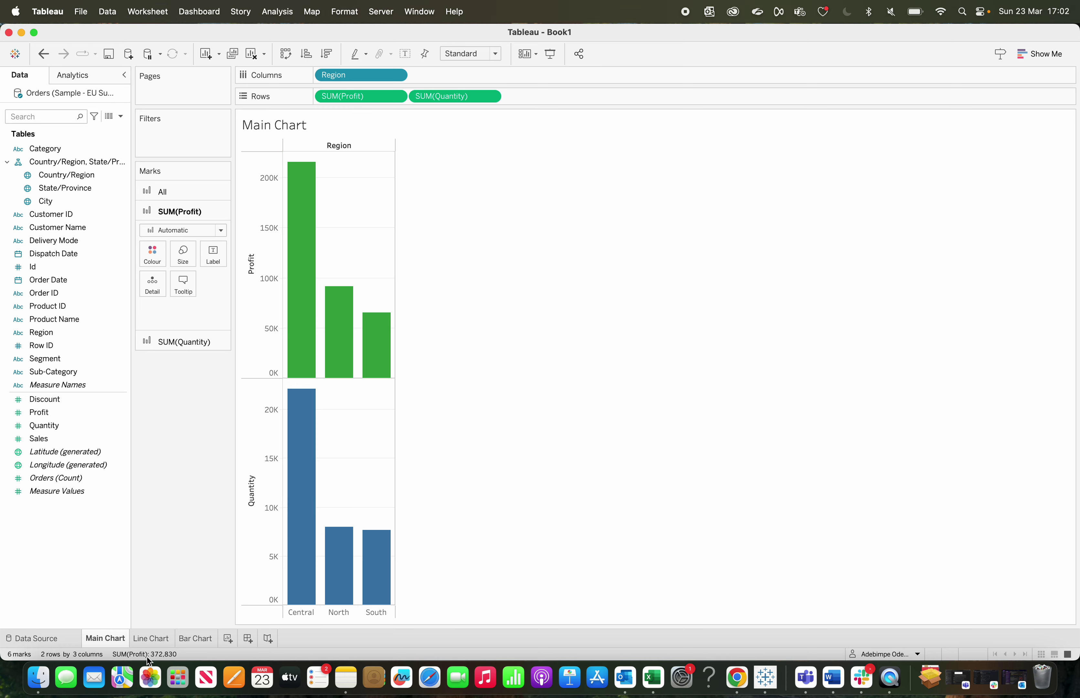
{"action": "left_click", "coordinate": [152, 639]}
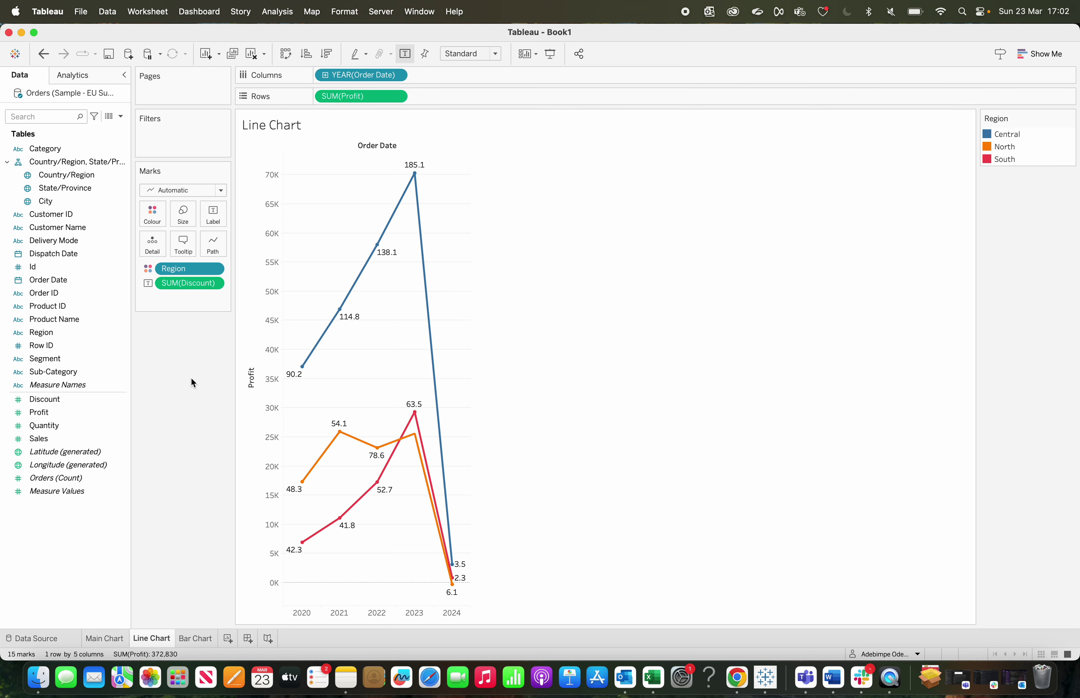
{"action": "left_click", "coordinate": [196, 639]}
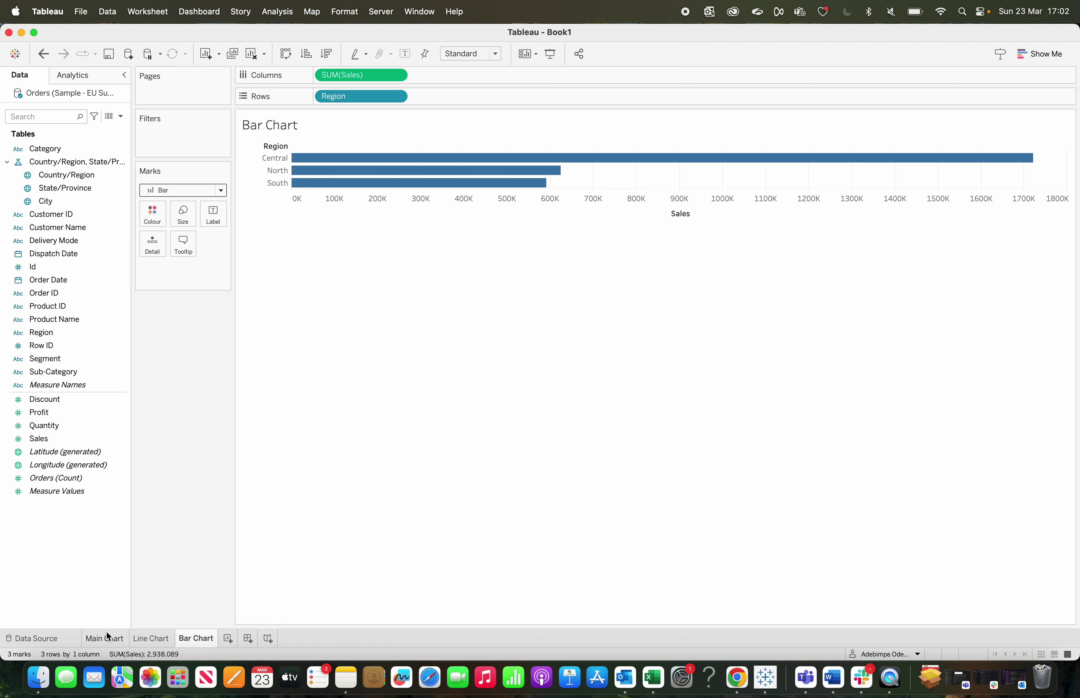
{"action": "left_click", "coordinate": [106, 640]}
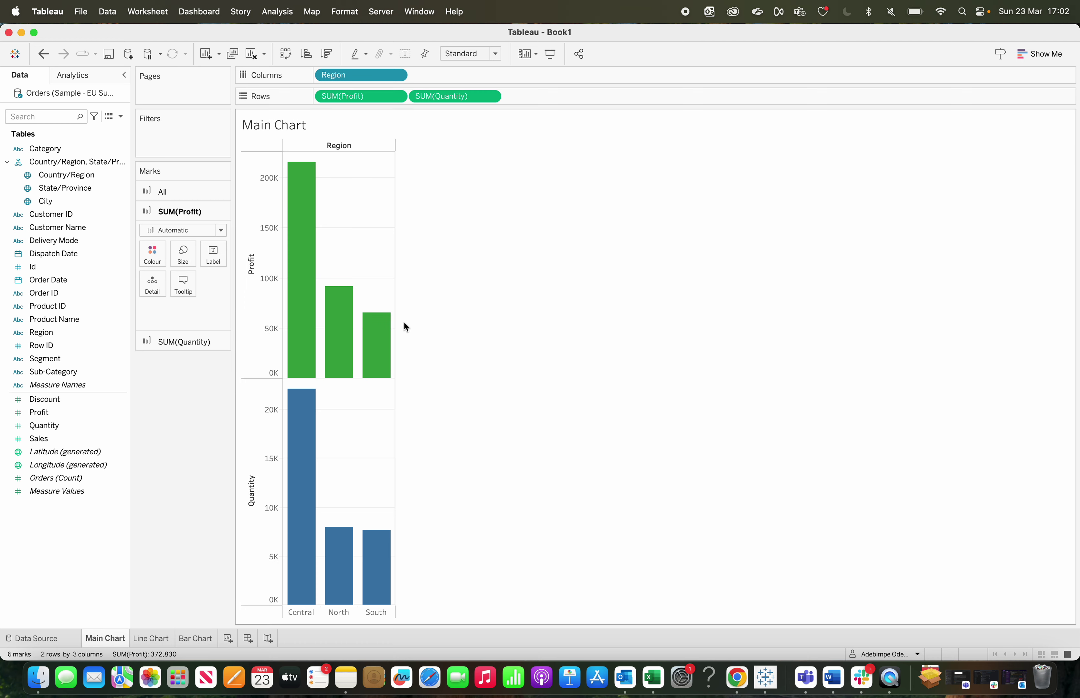
Step: Insert the Line Chart sheet into the tooltip of the SUM(Profit) marks and check it on each region's Profit bar
{"action": "left_click", "coordinate": [182, 288]}
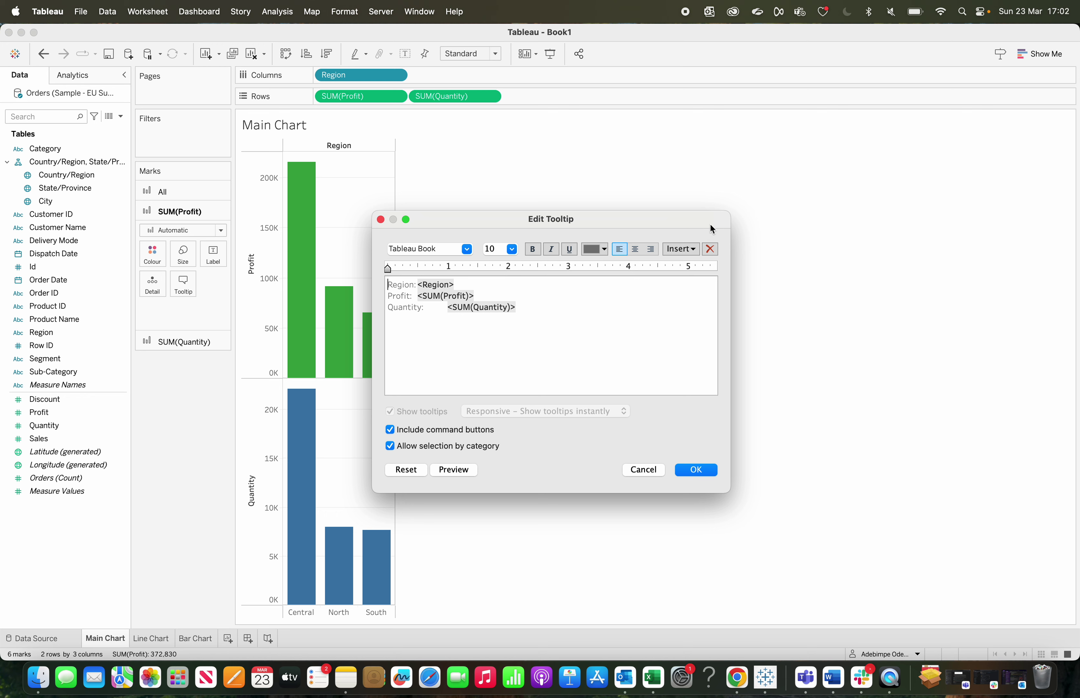
{"action": "left_click", "coordinate": [696, 251]}
{"action": "mouse_move", "coordinate": [711, 263]}
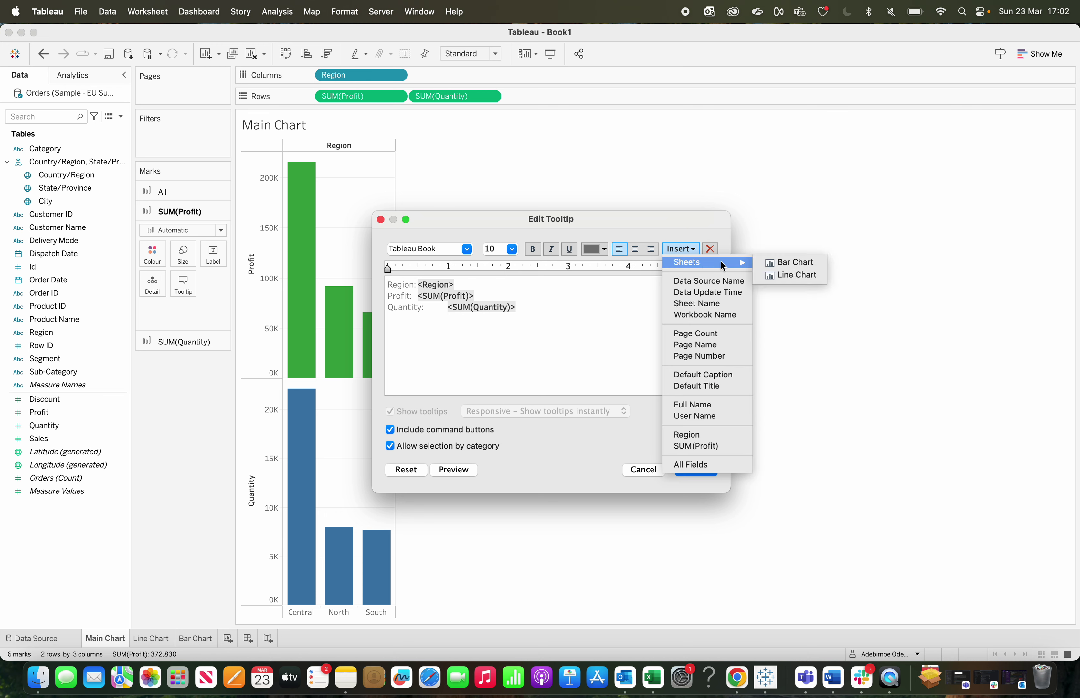
{"action": "left_click", "coordinate": [789, 274]}
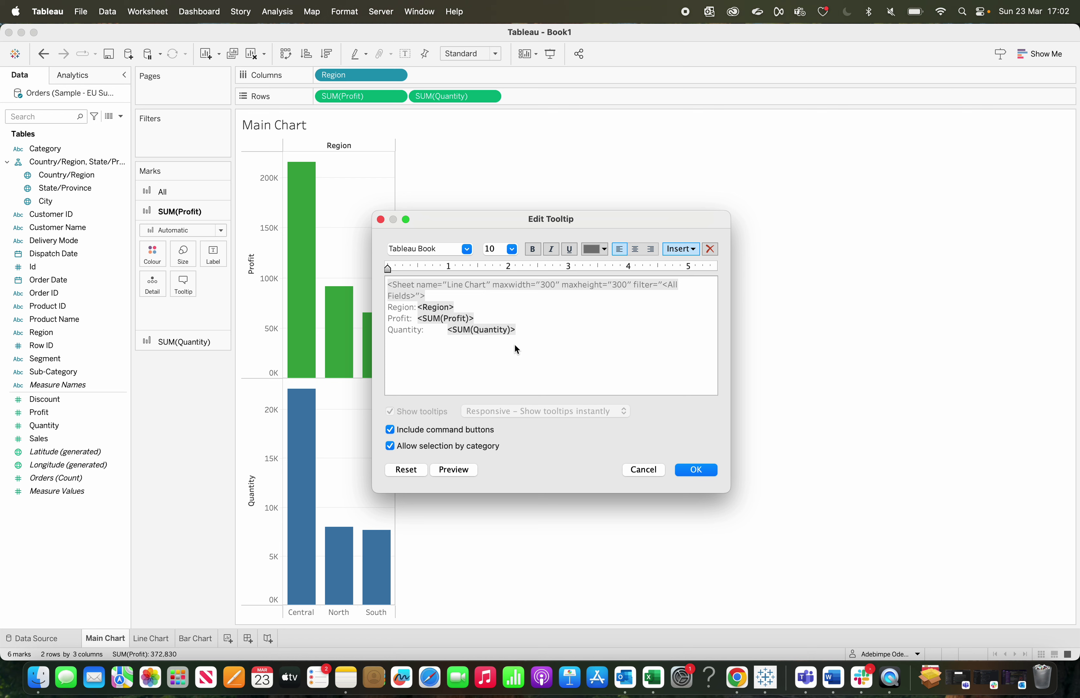
{"action": "left_click", "coordinate": [699, 472]}
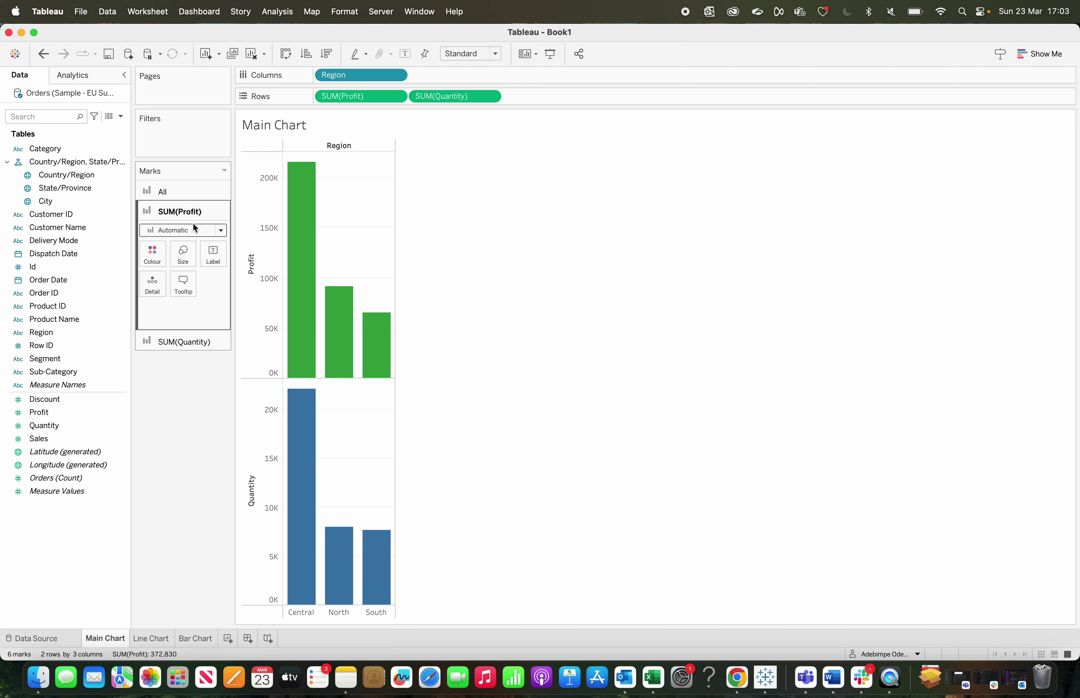
{"action": "mouse_move", "coordinate": [298, 237]}
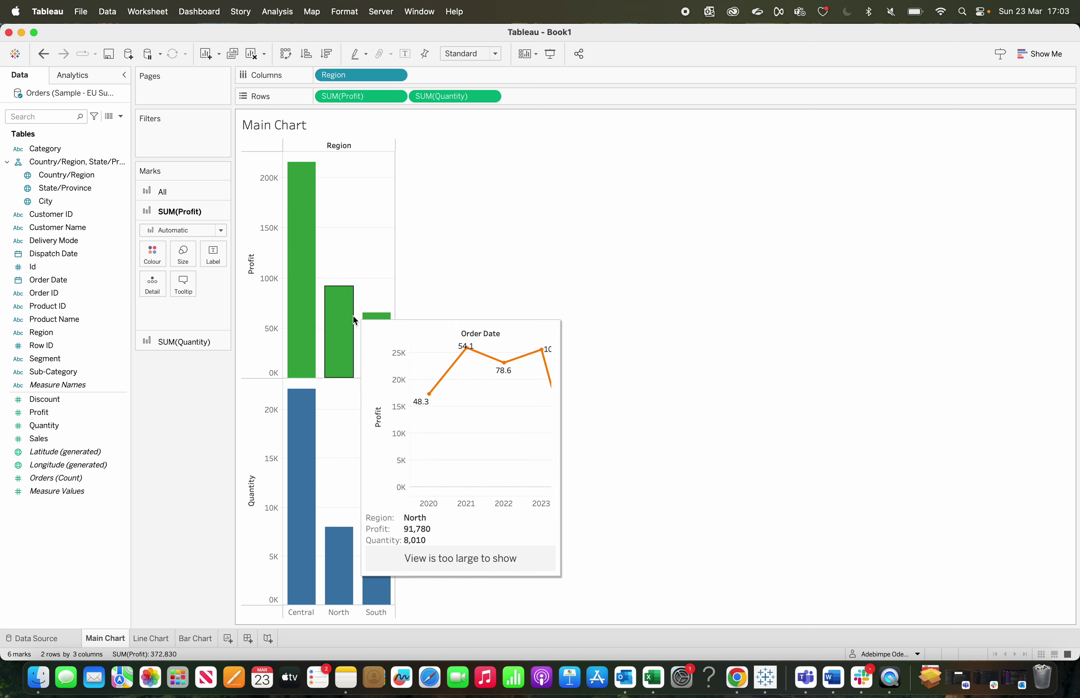
{"action": "mouse_move", "coordinate": [390, 346]}
{"action": "mouse_move", "coordinate": [303, 355]}
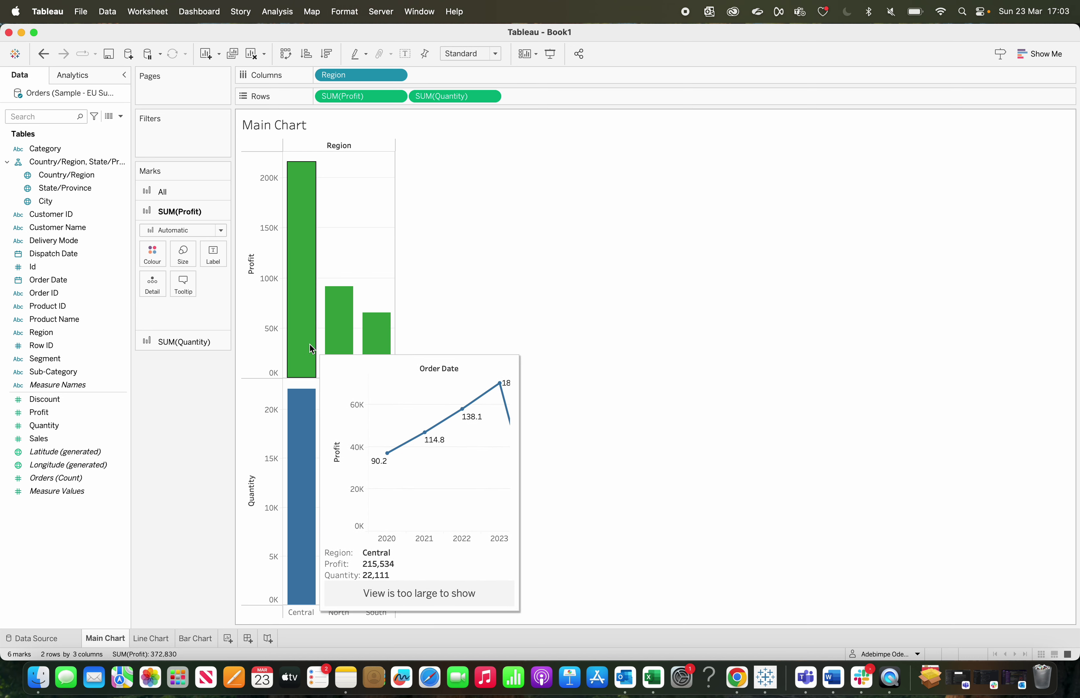
{"action": "mouse_move", "coordinate": [335, 342]}
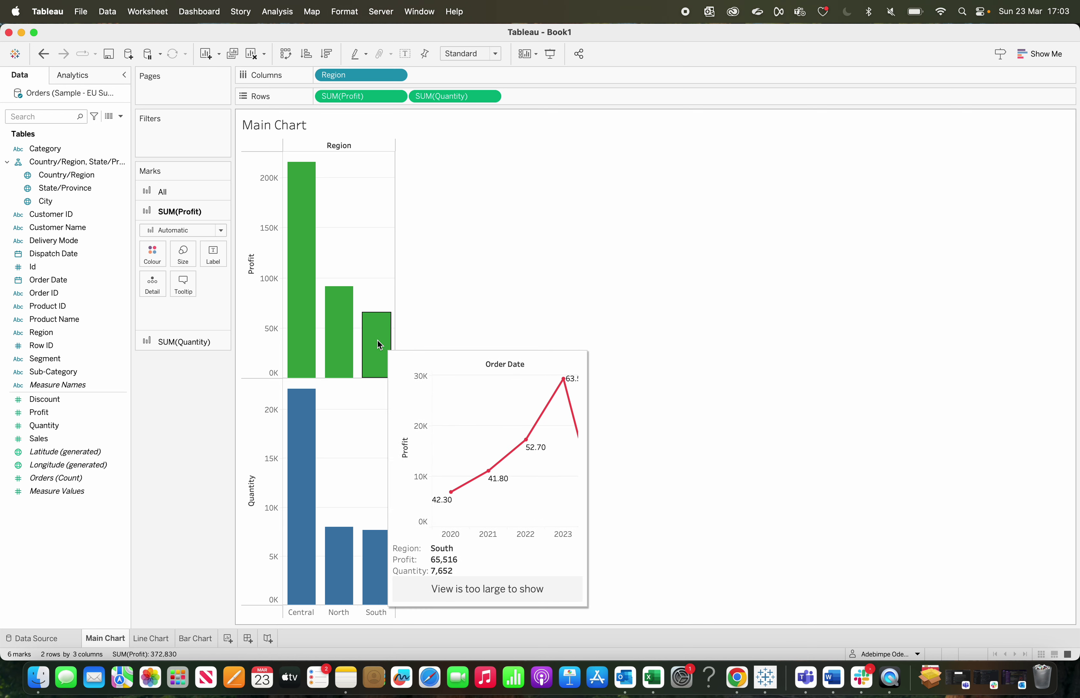
{"action": "mouse_move", "coordinate": [303, 486]}
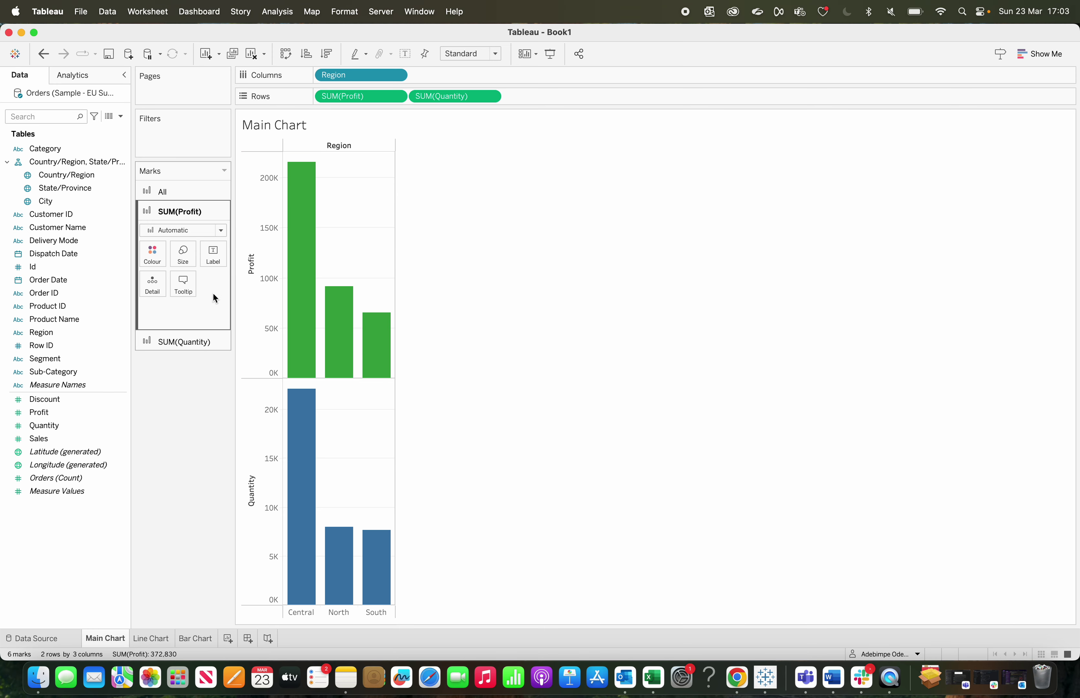
Step: Insert the Line Chart sheet into the tooltip shared by all marks on Main Chart
{"action": "left_click", "coordinate": [192, 341]}
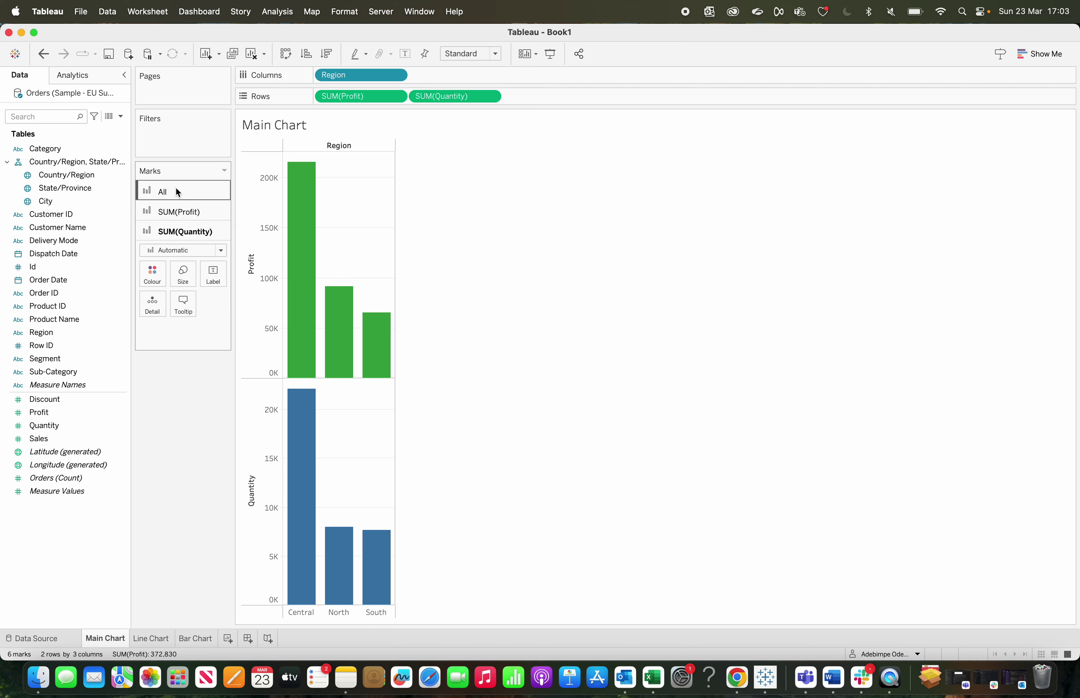
{"action": "left_click", "coordinate": [183, 192]}
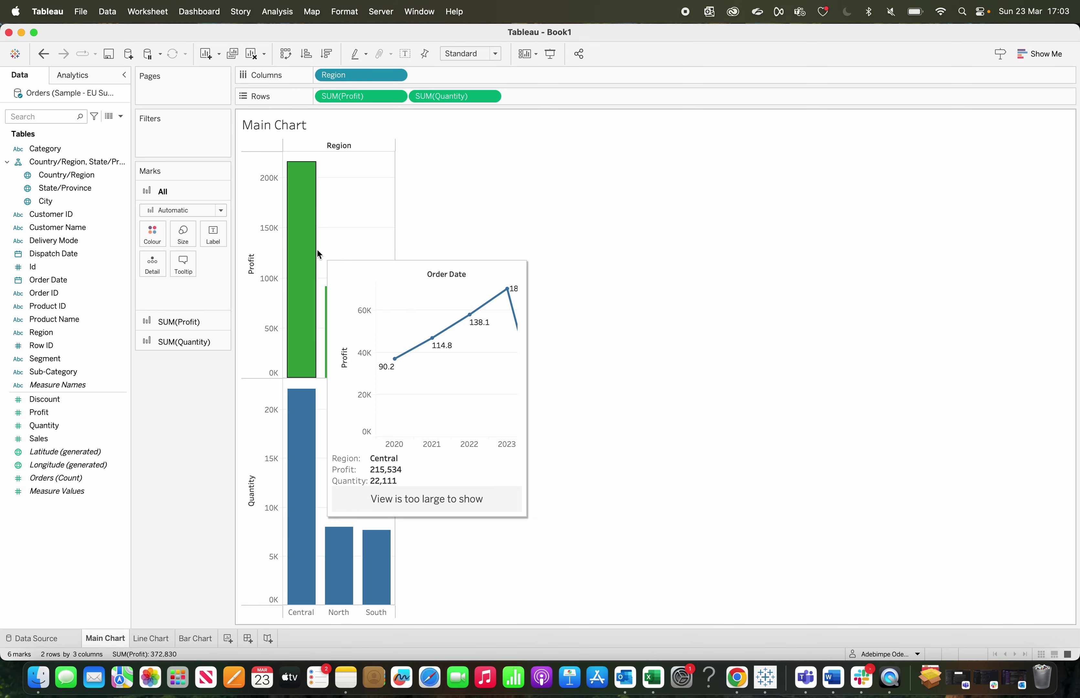
{"action": "left_click", "coordinate": [183, 264]}
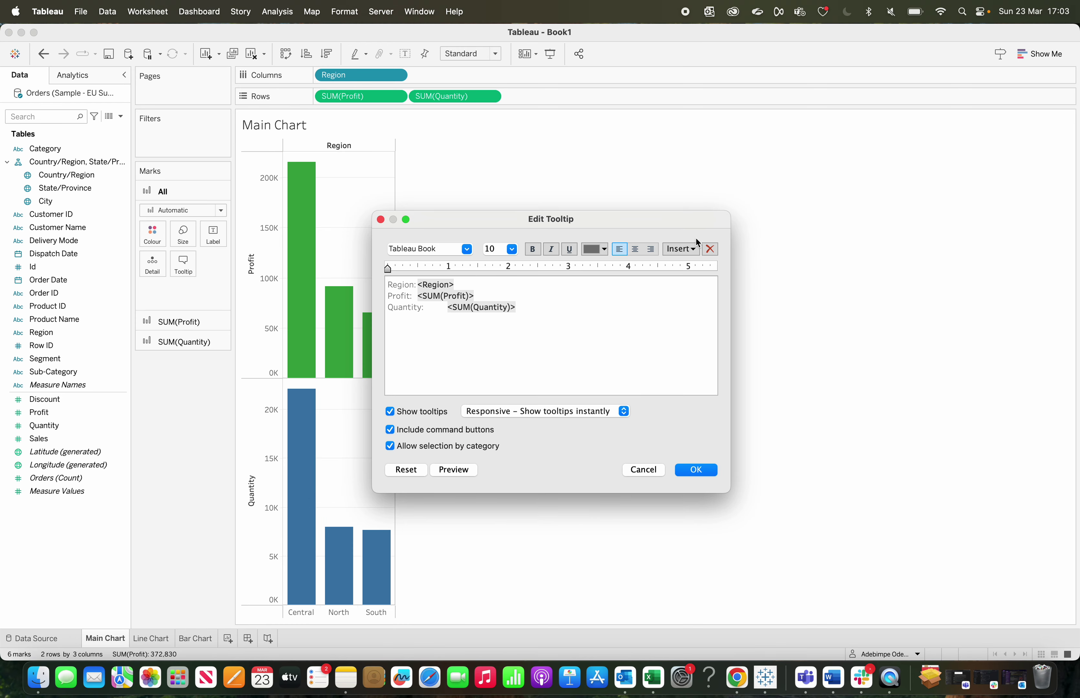
{"action": "left_click", "coordinate": [694, 248]}
{"action": "mouse_move", "coordinate": [709, 262]}
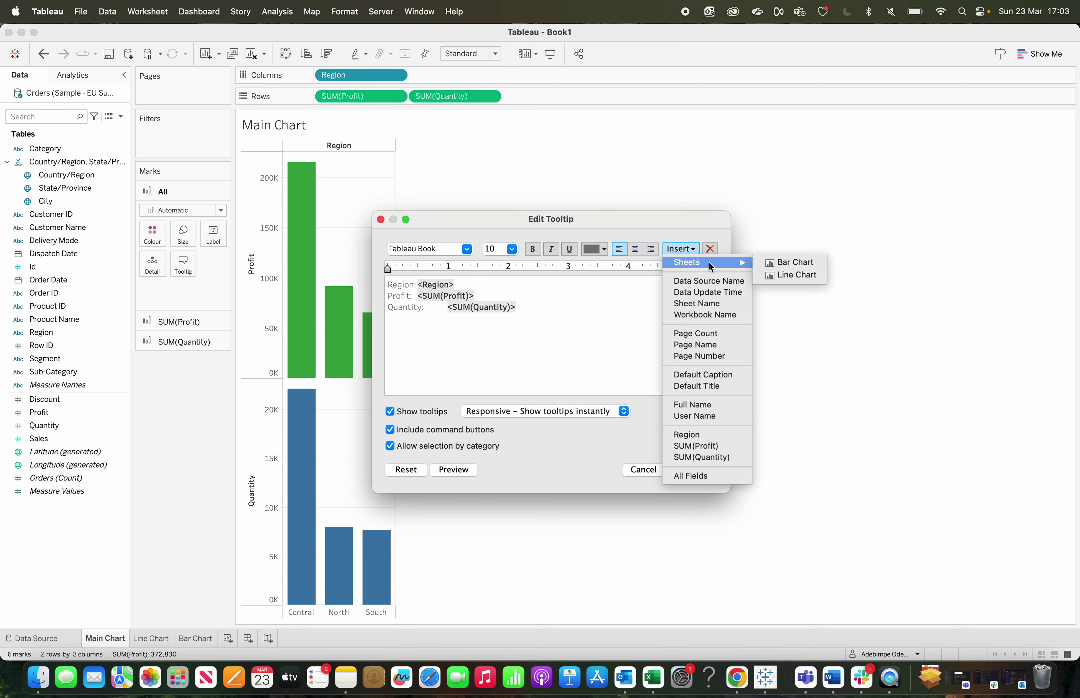
{"action": "left_click", "coordinate": [800, 274]}
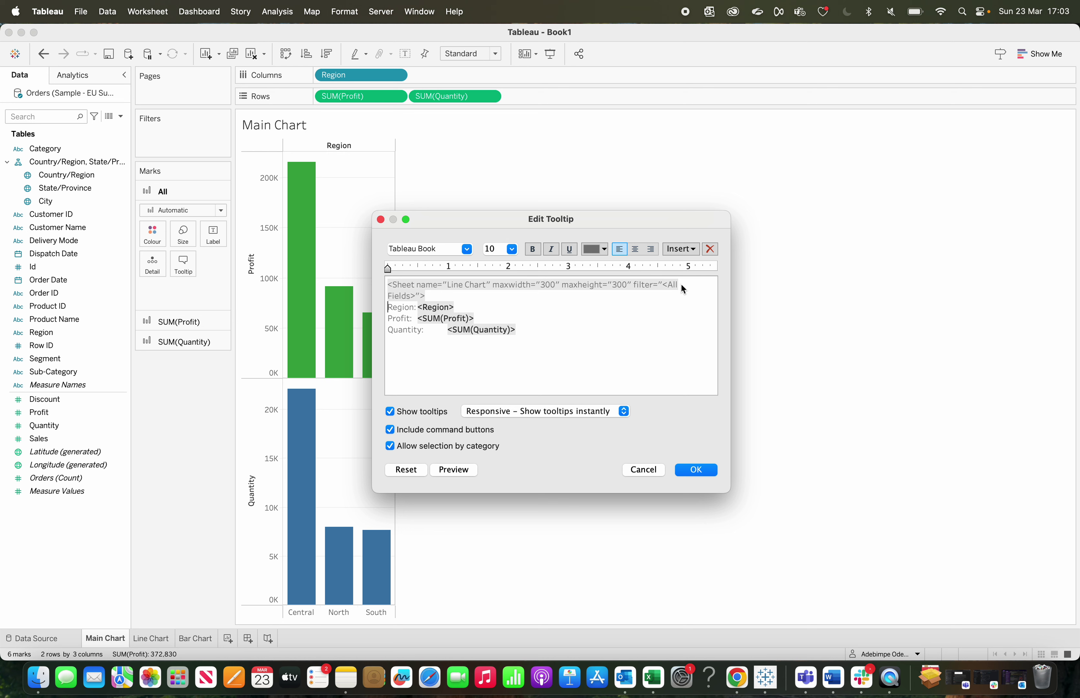
{"action": "left_click", "coordinate": [699, 470]}
{"action": "mouse_move", "coordinate": [287, 458]}
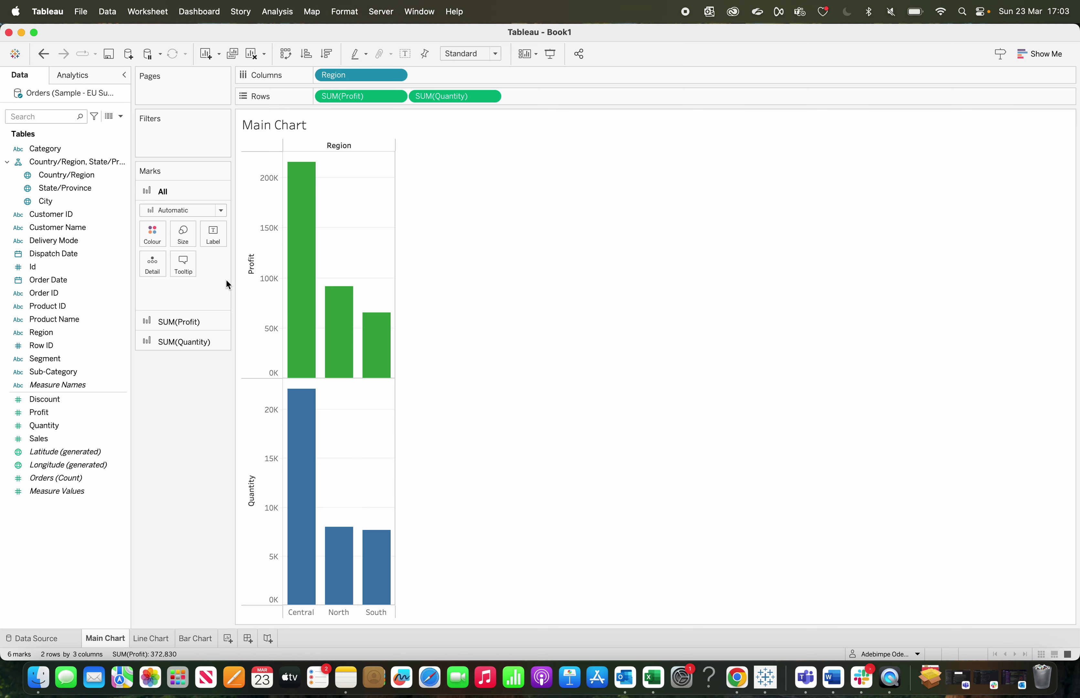
Step: Replace the Line Chart sheet with the Bar Chart sheet in the SUM(Quantity) tooltip and compare it with the Profit tooltip
{"action": "left_click", "coordinate": [186, 342]}
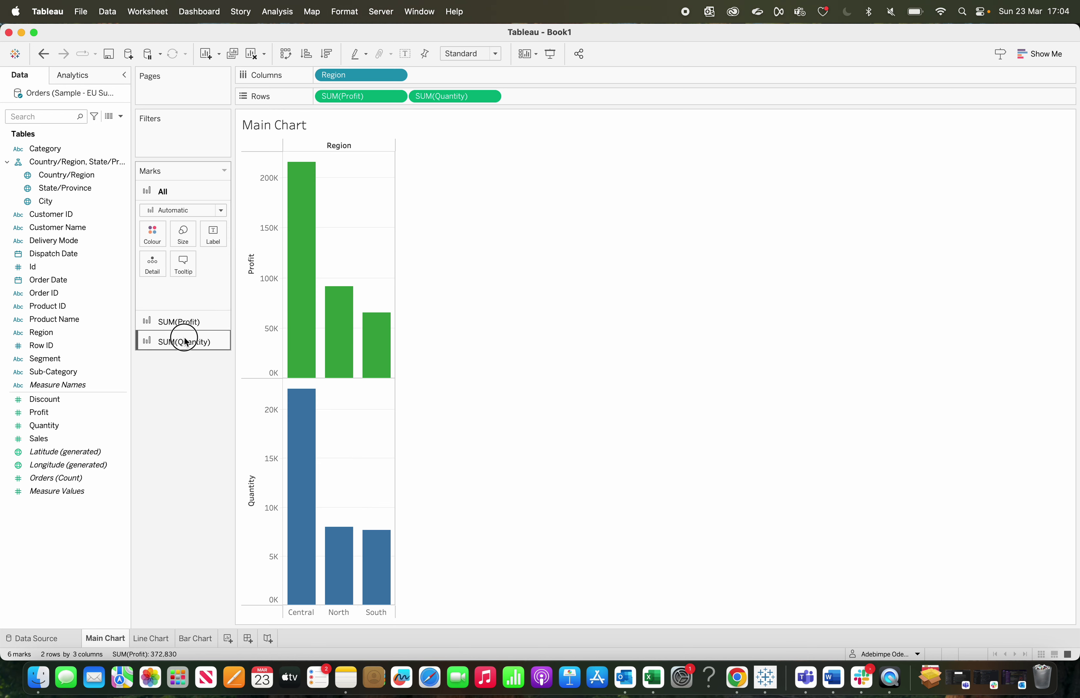
{"action": "left_click", "coordinate": [183, 304]}
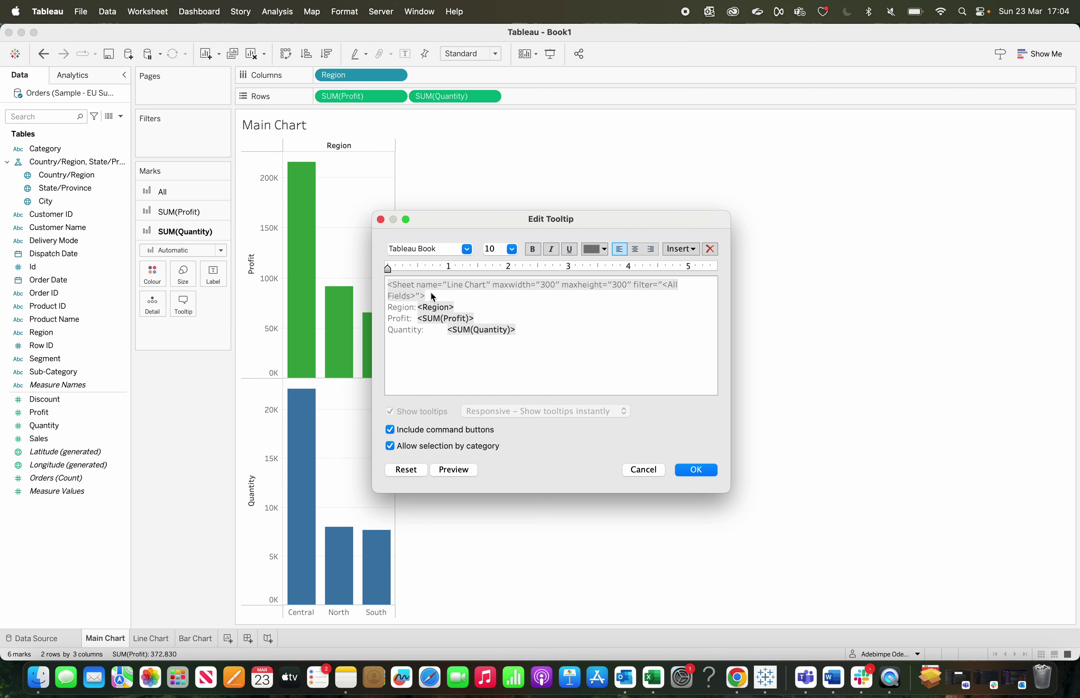
{"action": "left_click_drag", "start_coordinate": [434, 297], "coordinate": [386, 285]}
{"action": "key", "text": "BackSpace"}
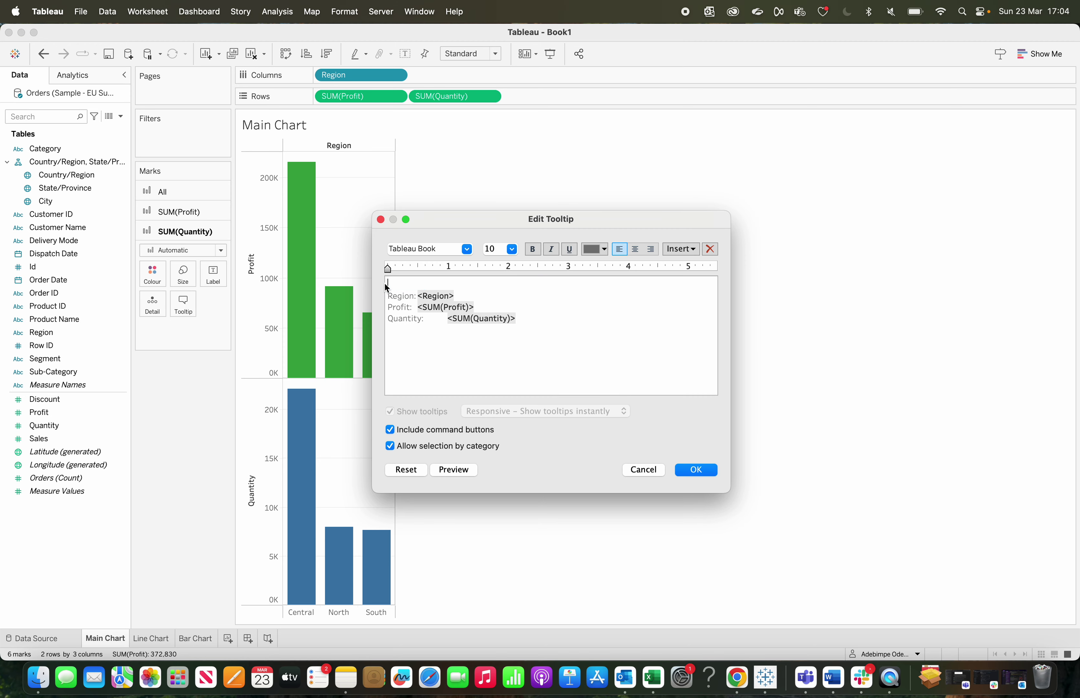
{"action": "left_click", "coordinate": [694, 252]}
{"action": "mouse_move", "coordinate": [701, 263]}
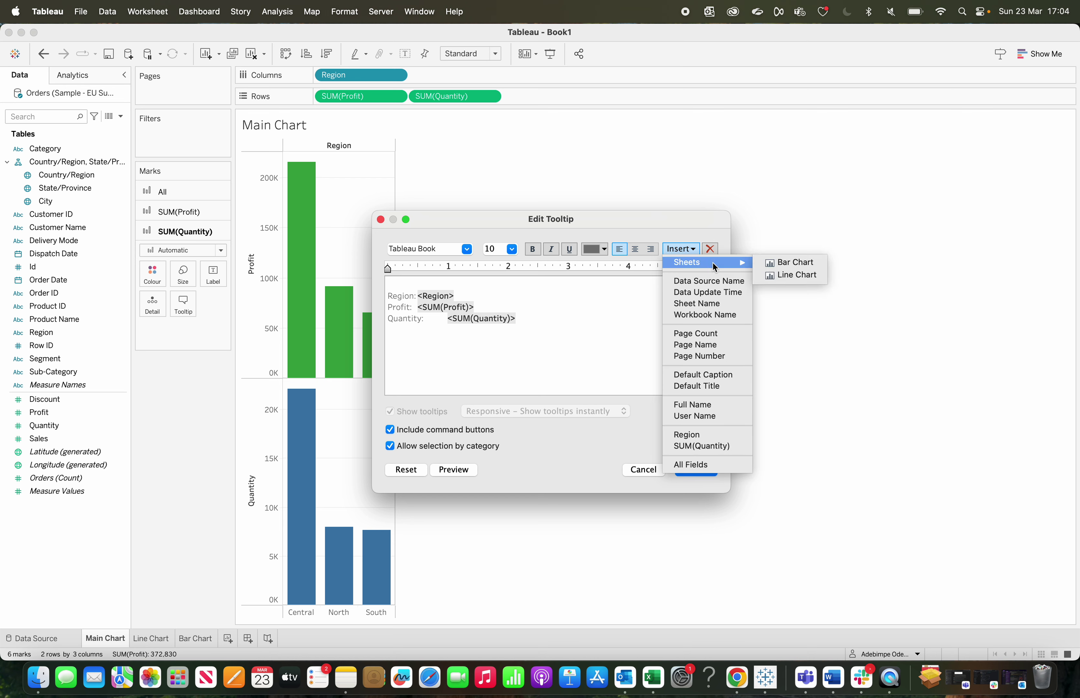
{"action": "left_click", "coordinate": [803, 266]}
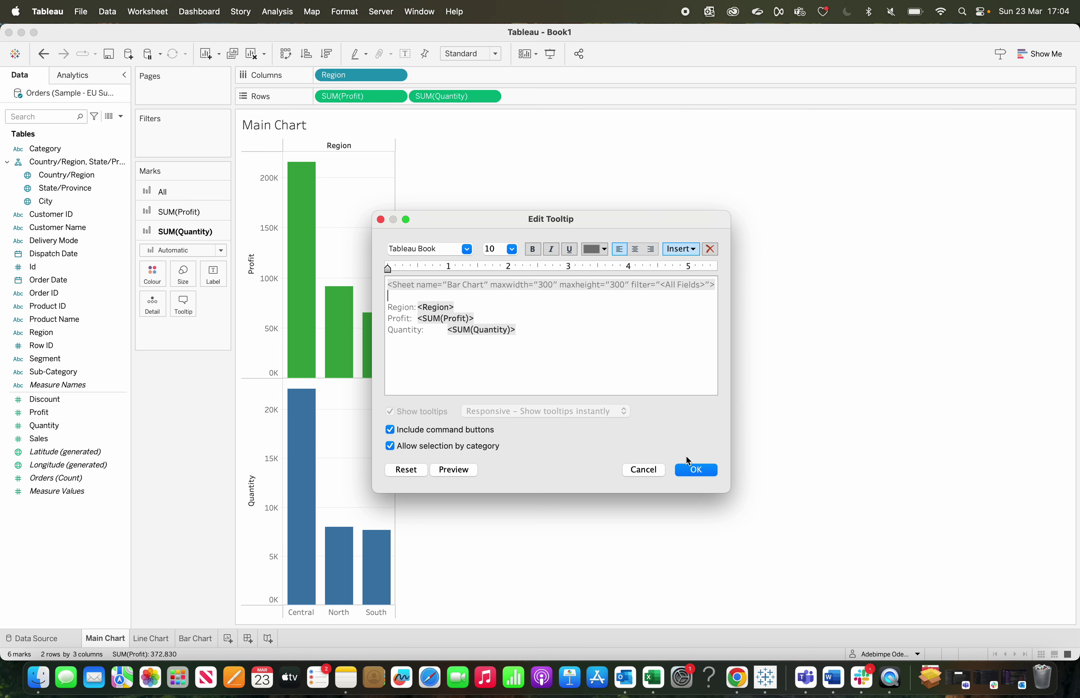
{"action": "left_click", "coordinate": [699, 469]}
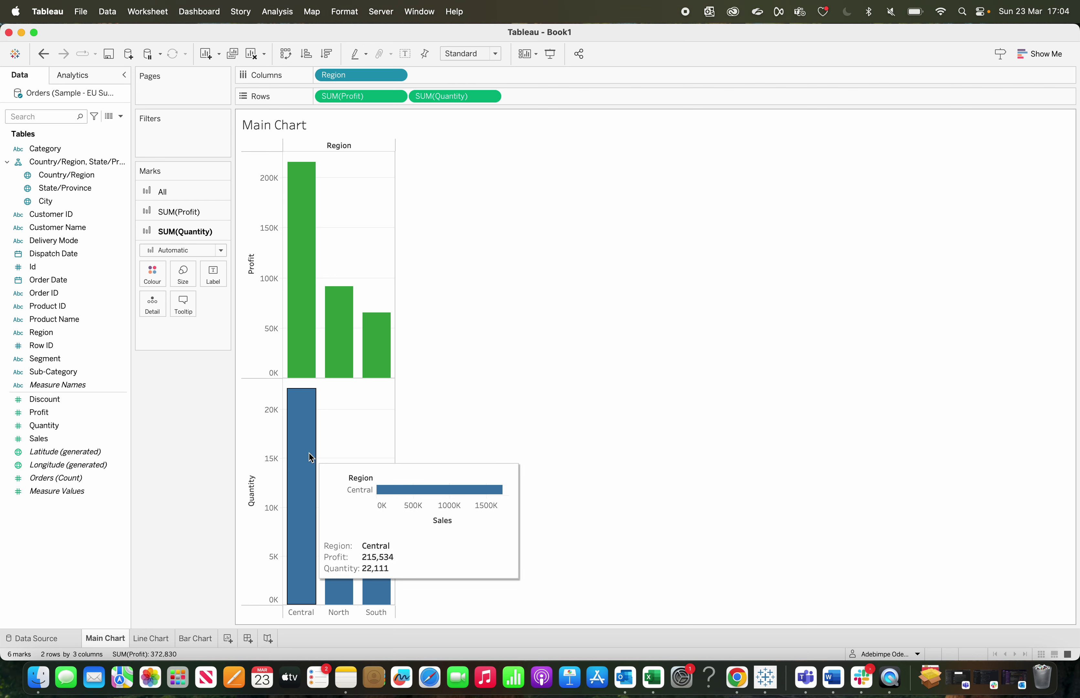
{"action": "mouse_move", "coordinate": [308, 314]}
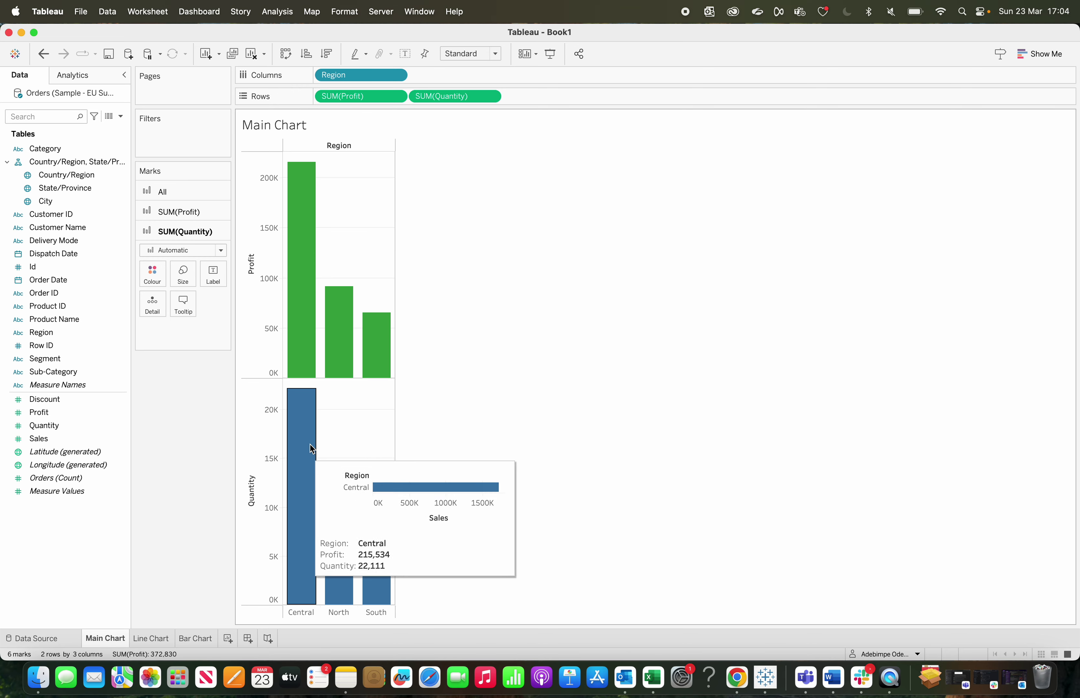
{"action": "mouse_move", "coordinate": [282, 294]}
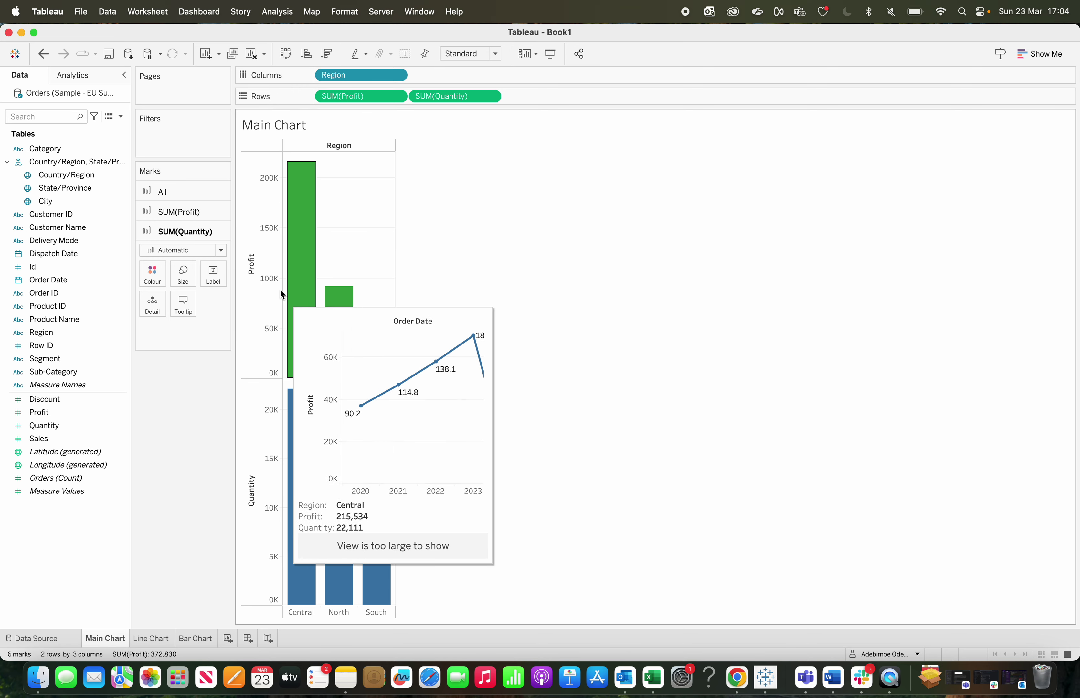
Step: Set the embedded Line Chart's maxwidth and maxheight to 600 in the tooltip for all marks and check it on the bars
{"action": "left_click", "coordinate": [181, 211]}
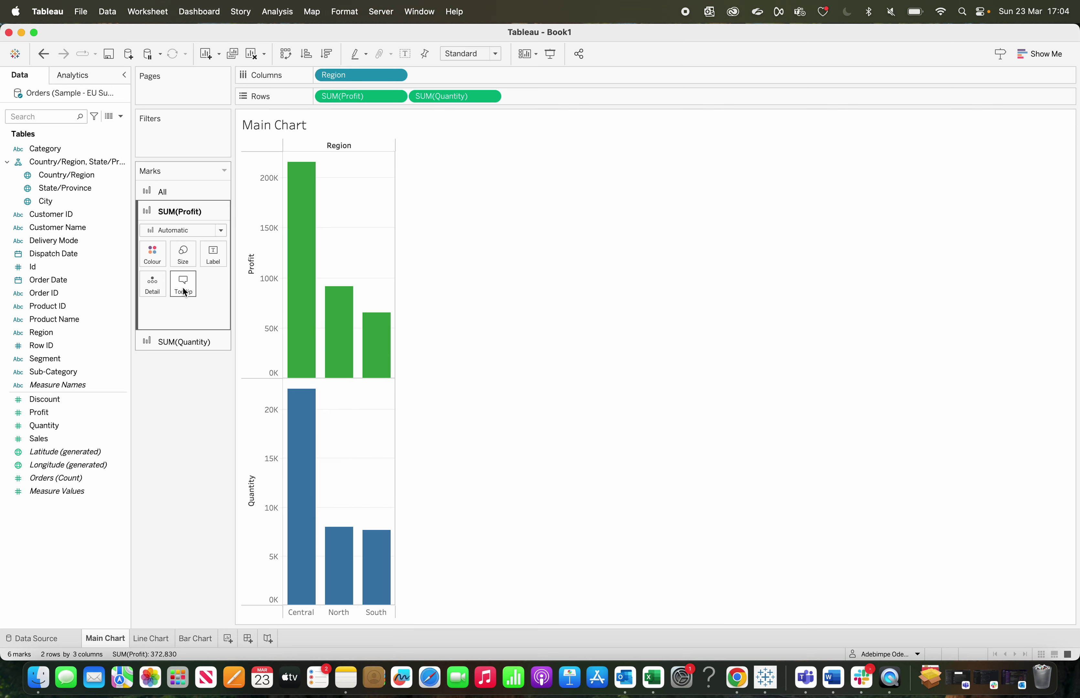
{"action": "left_click", "coordinate": [189, 195]}
{"action": "left_click", "coordinate": [184, 266]}
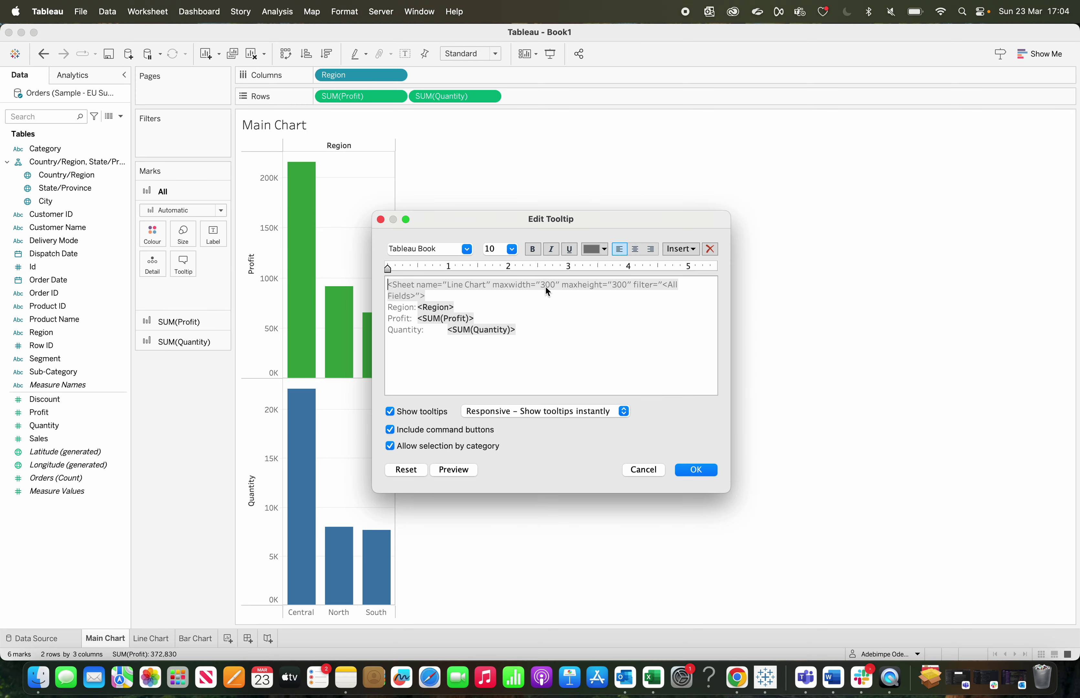
{"action": "triple_click", "coordinate": [545, 288]}
{"action": "key", "text": "super+a"}
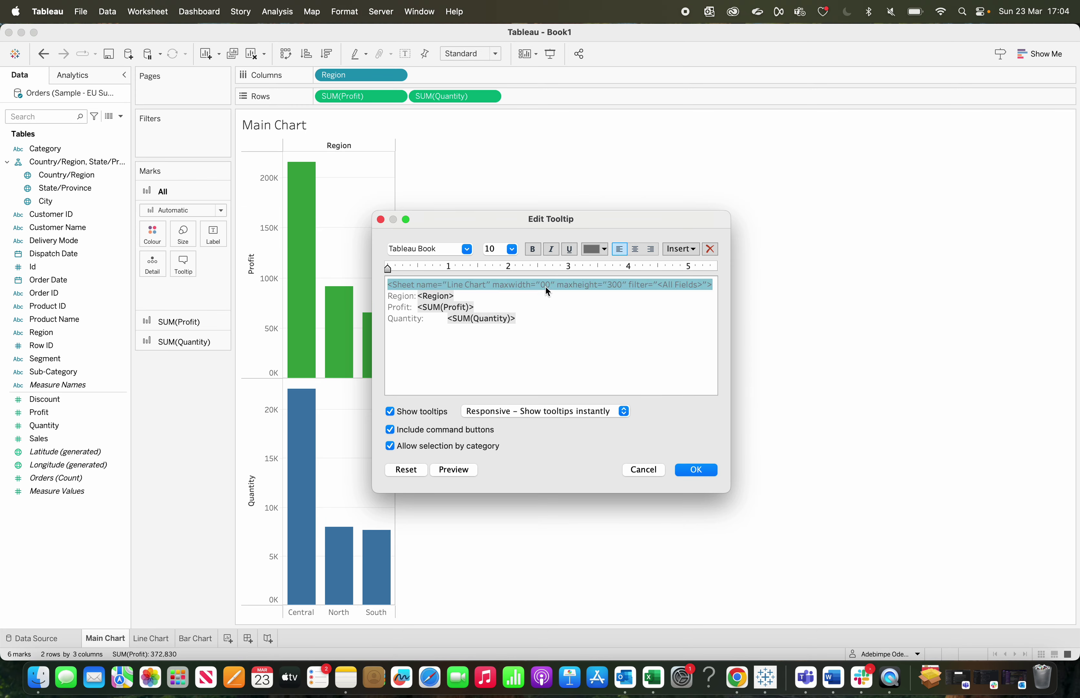
{"action": "key", "text": "super+v"}
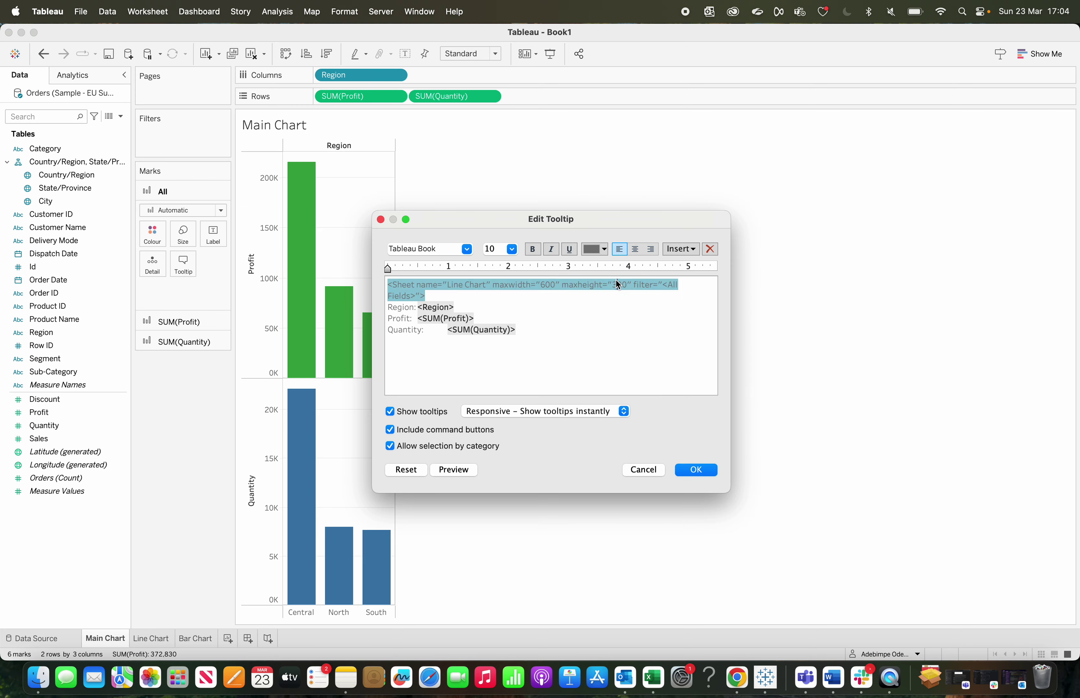
{"action": "key", "text": "super+a"}
{"action": "type", "text": "<Sheet name=\"Line Chart\" maxwidth=\"600\" maxheight=\"600\" filter=\"<All Fields>\"> Region: <Region> Profit: <SUM(Profit)> Quantity:\t<SUM(Quantity)>"}
{"action": "left_click", "coordinate": [696, 473]}
{"action": "mouse_move", "coordinate": [343, 343]}
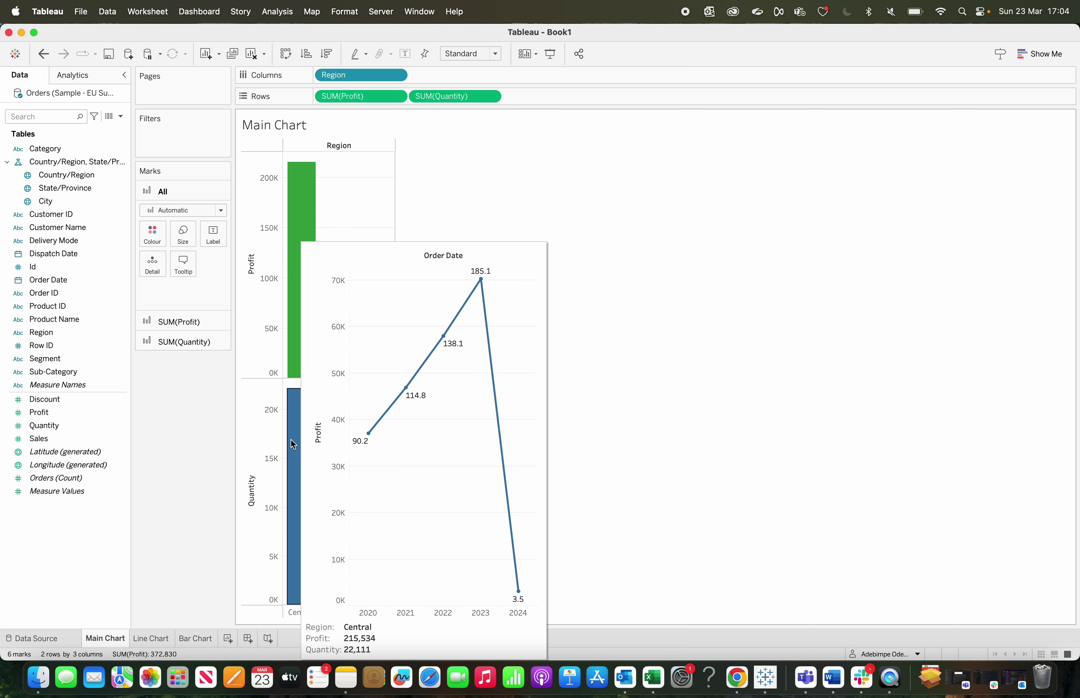
Step: Review the Line Chart sheet reference in the tooltip for all marks, closing the editor without saving changes
{"action": "left_click", "coordinate": [183, 264]}
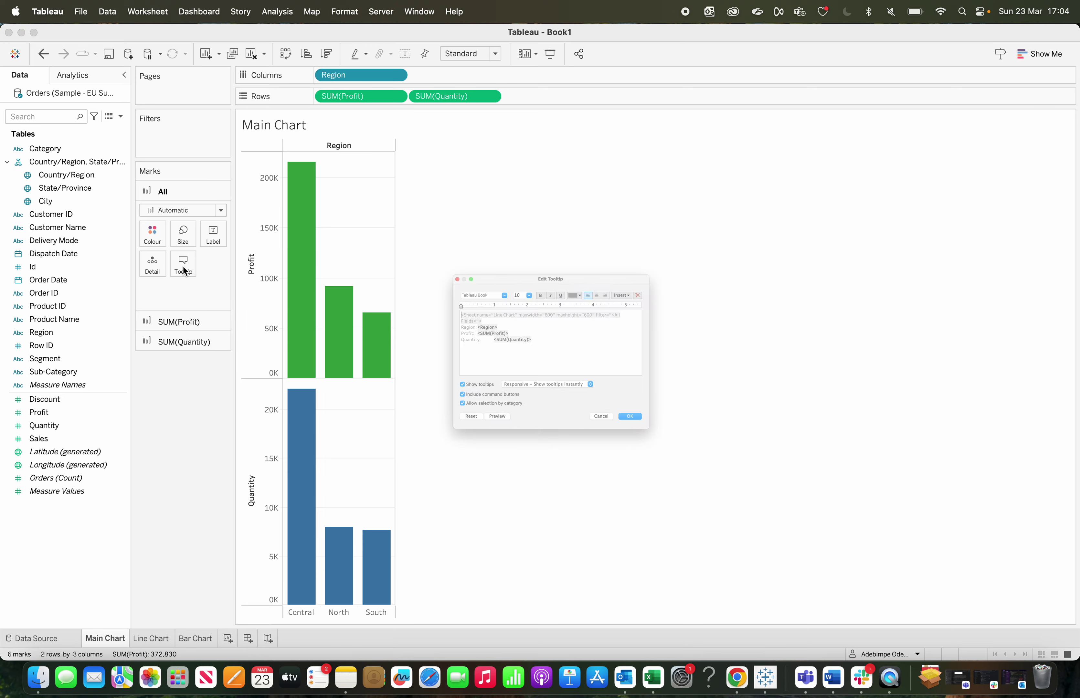
{"action": "left_click_drag", "start_coordinate": [431, 294], "coordinate": [379, 284]}
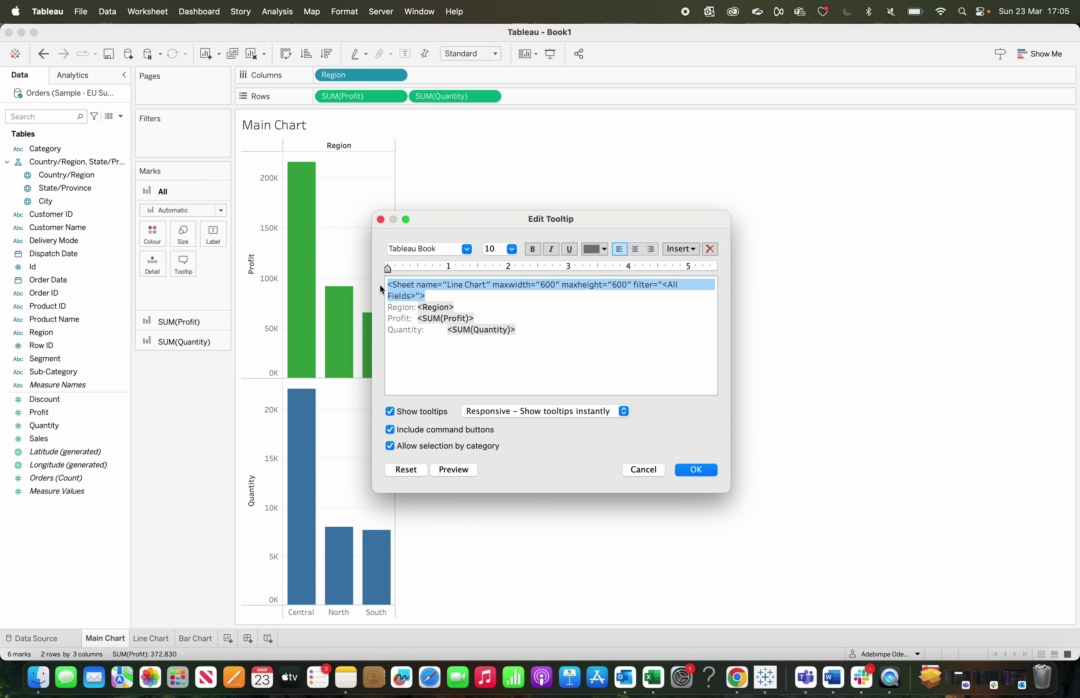
{"action": "left_click", "coordinate": [646, 471]}
{"action": "mouse_move", "coordinate": [366, 326]}
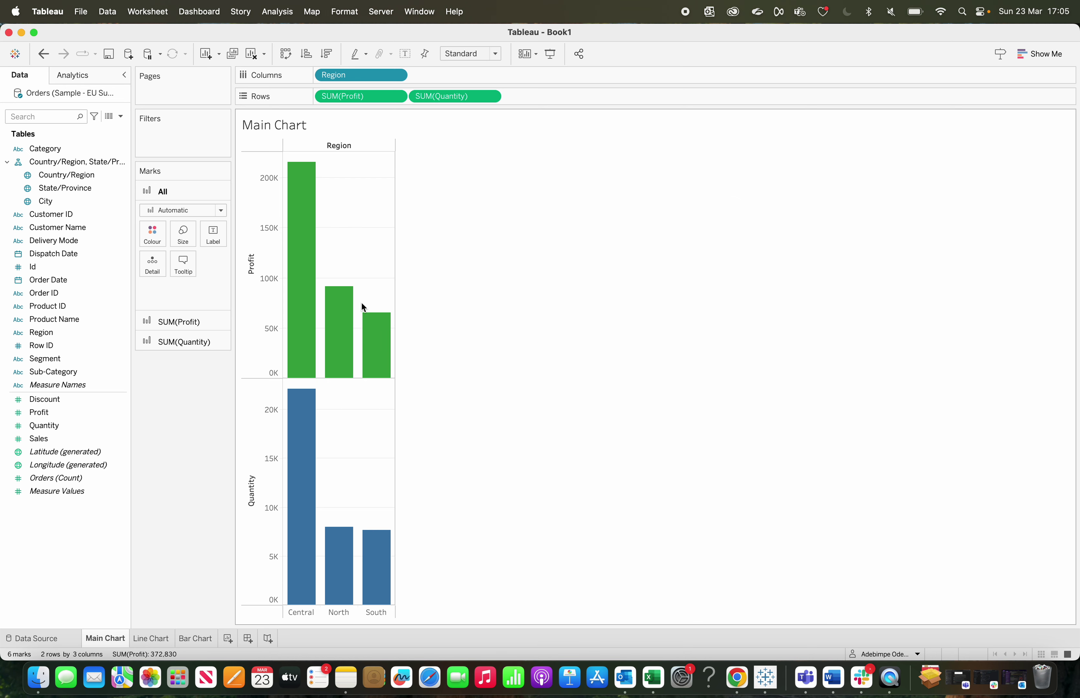
Step: Move the Line Chart sheet reference below the Region, Profit and Quantity lines in the SUM(Profit) tooltip and check it on the South bar
{"action": "left_click", "coordinate": [385, 324]}
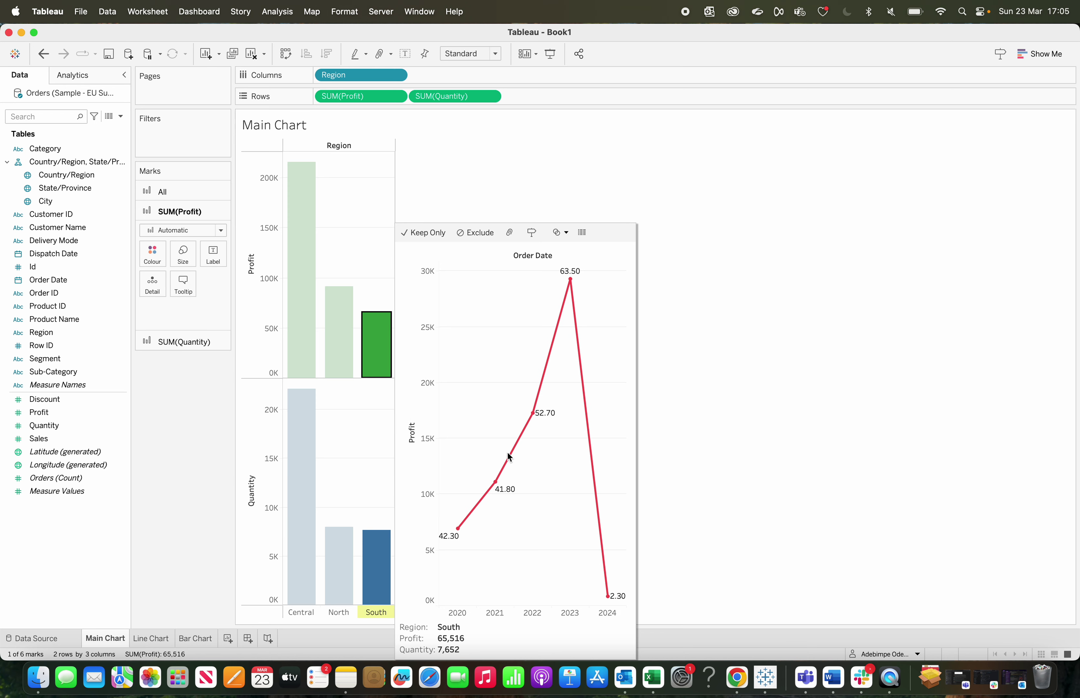
{"action": "left_click", "coordinate": [186, 289]}
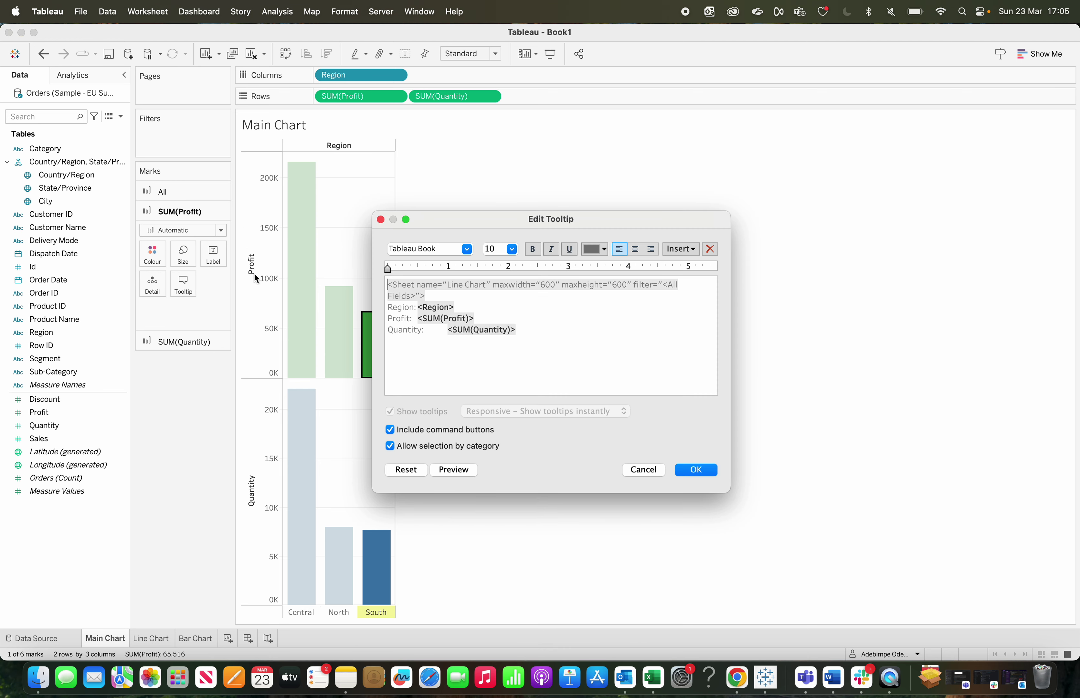
{"action": "left_click_drag", "start_coordinate": [434, 299], "coordinate": [385, 282]}
{"action": "key", "text": "super+c"}
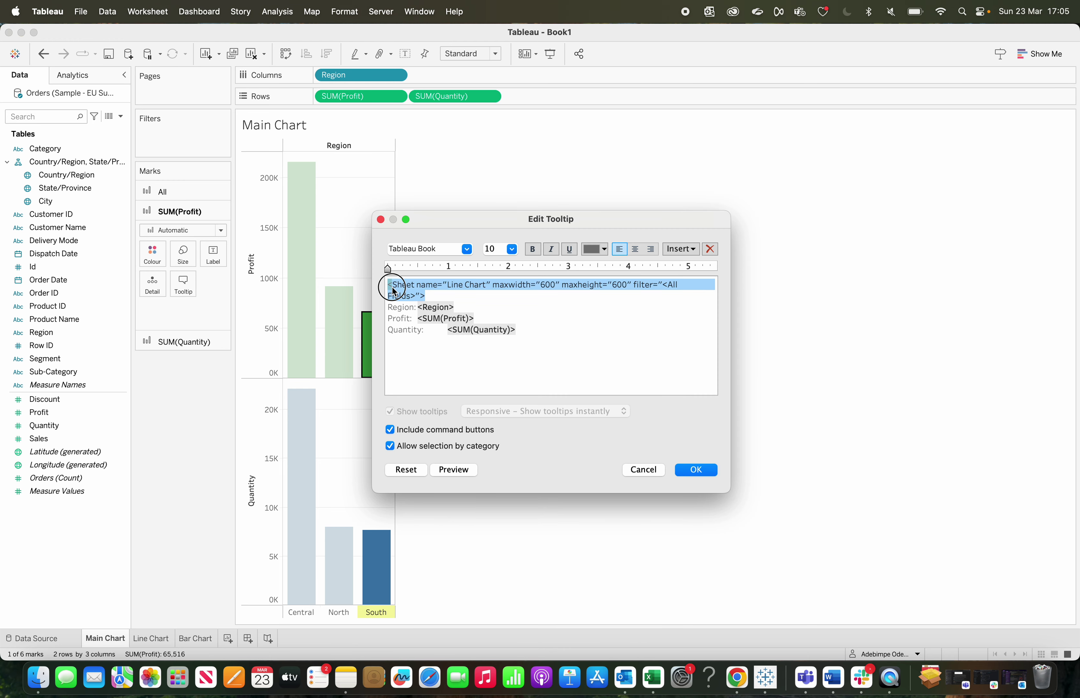
{"action": "key", "text": "BackSpace"}
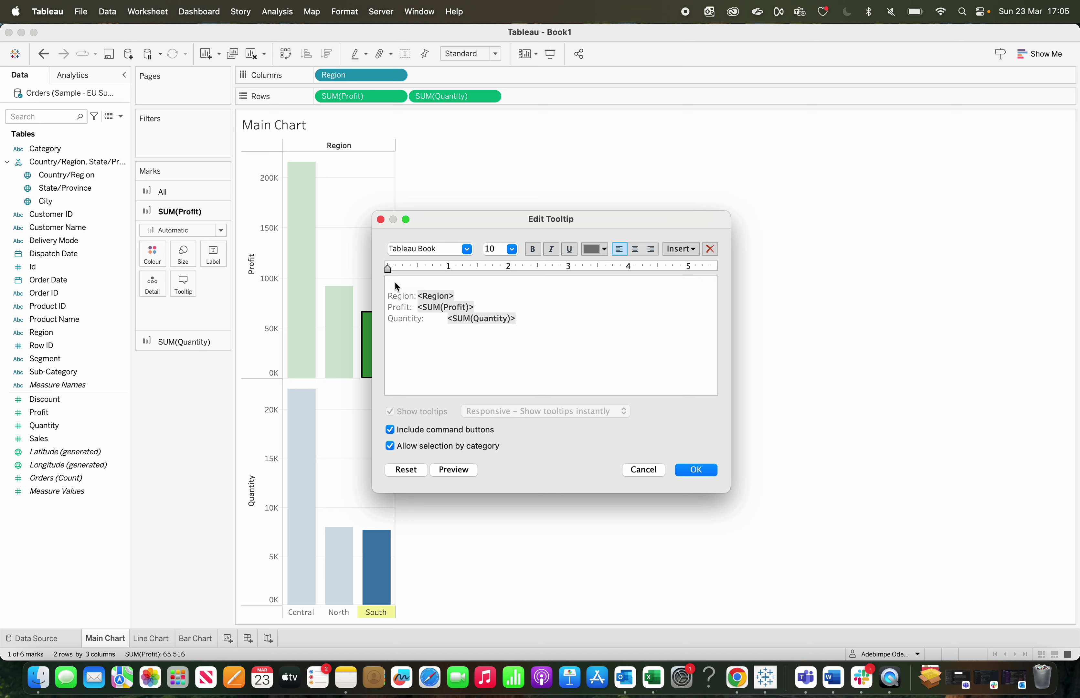
{"action": "key", "text": "super+b"}
{"action": "key", "text": "super+v"}
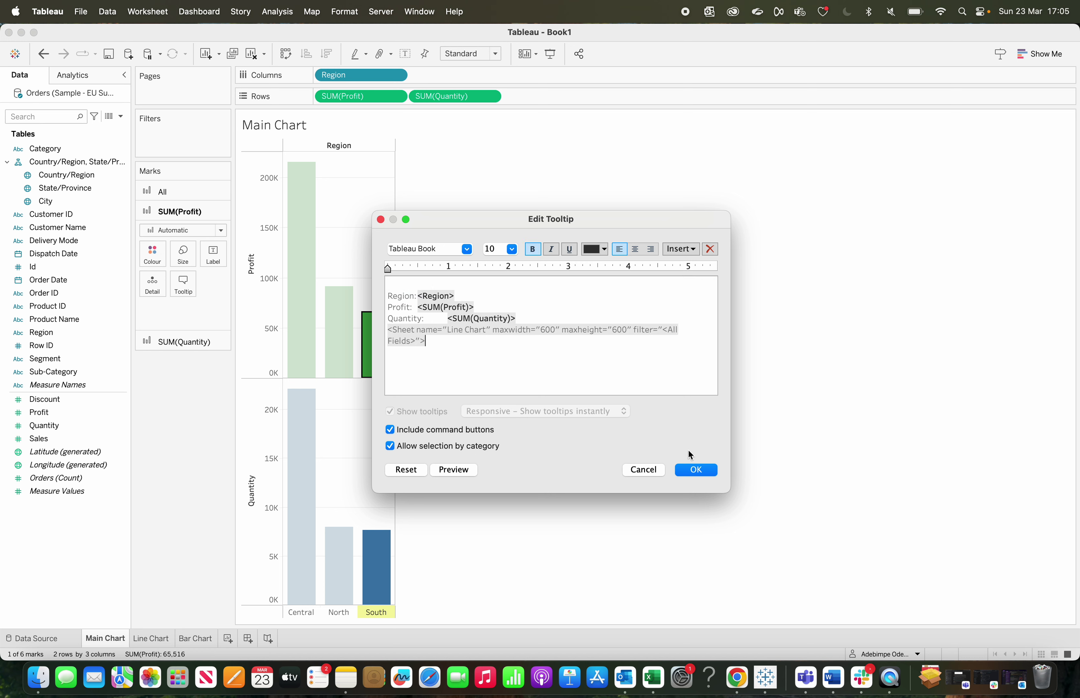
{"action": "left_click", "coordinate": [696, 471]}
{"action": "mouse_move", "coordinate": [375, 350]}
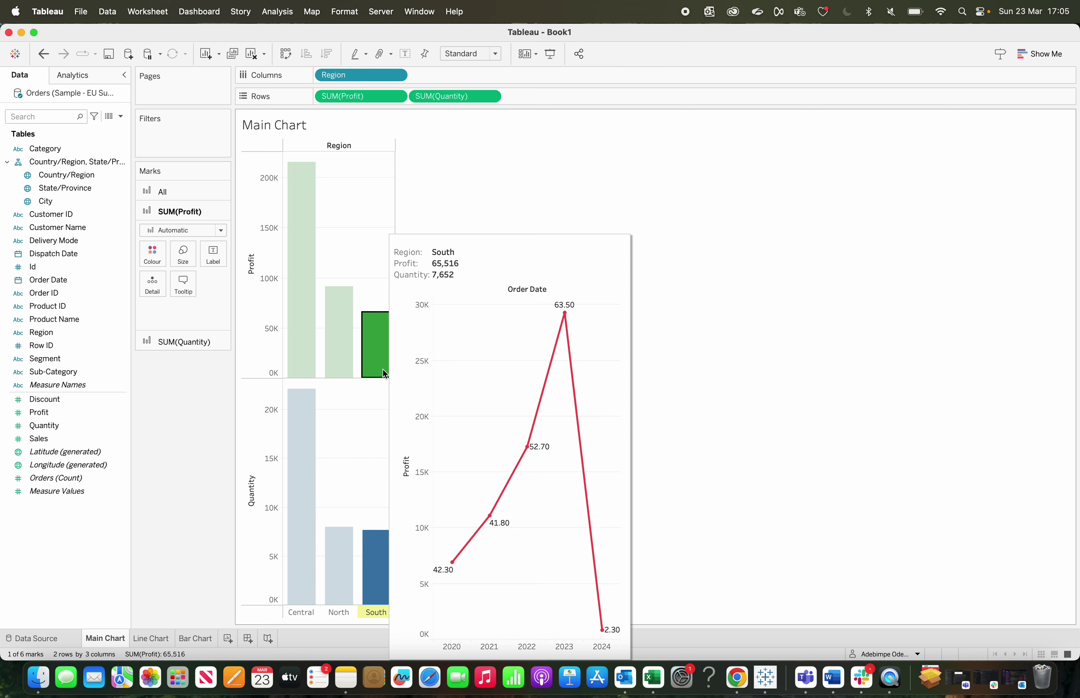
{"action": "left_click", "coordinate": [674, 288]}
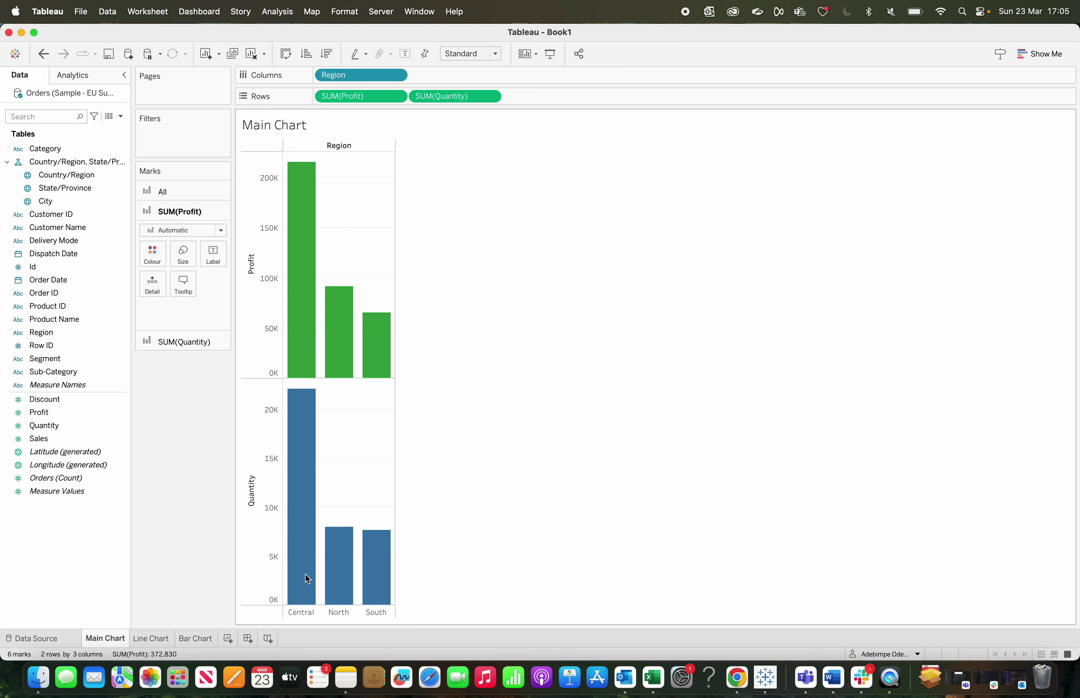
Step: Review the order of the fields and Line Chart reference in the SUM(Profit) tooltip, closing the editor without saving changes
{"action": "mouse_move", "coordinate": [370, 557]}
{"action": "left_click", "coordinate": [214, 254]}
{"action": "left_click", "coordinate": [181, 288]}
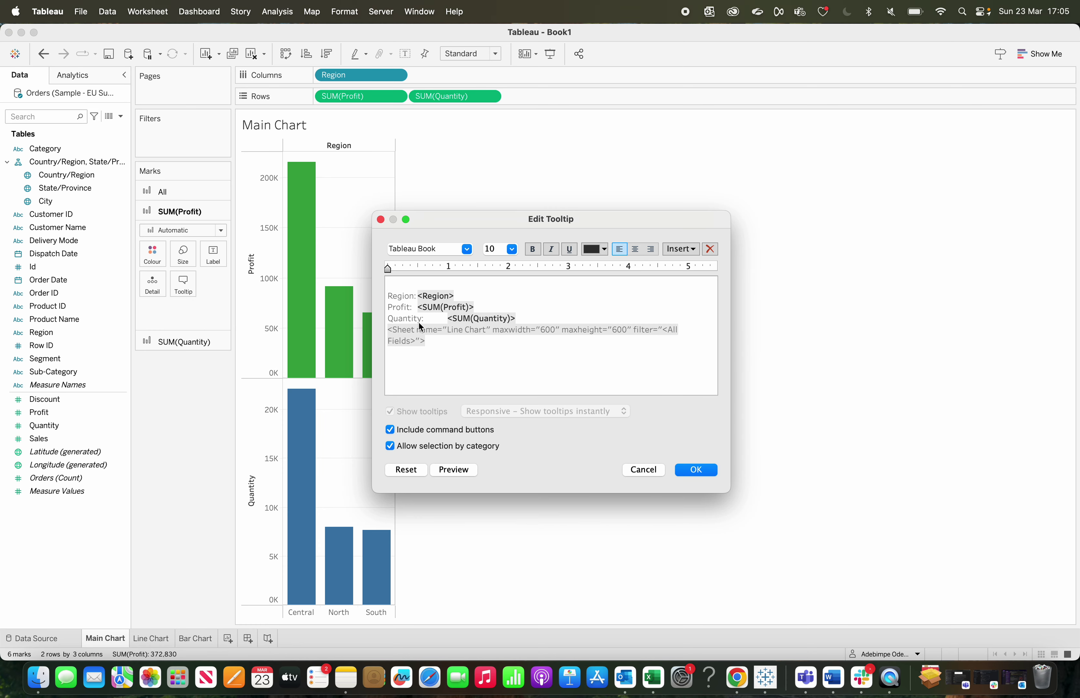
{"action": "left_click", "coordinate": [648, 470]}
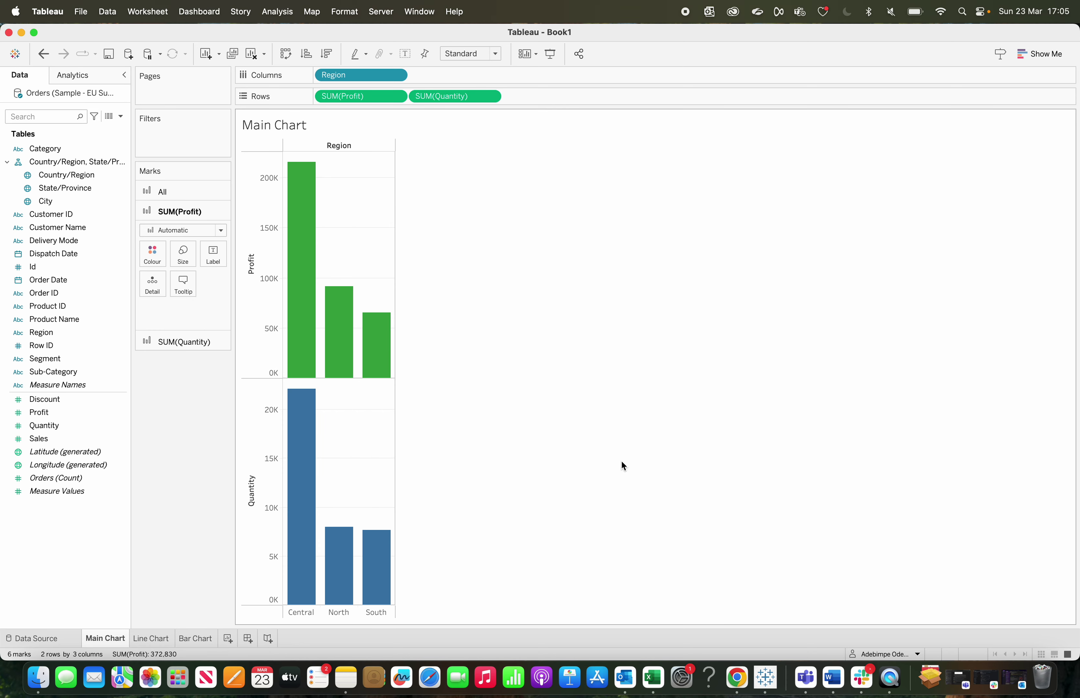
Step: Move the Region, Profit and Quantity lines above the Line Chart sheet reference in the tooltip for all marks
{"action": "left_click", "coordinate": [179, 192]}
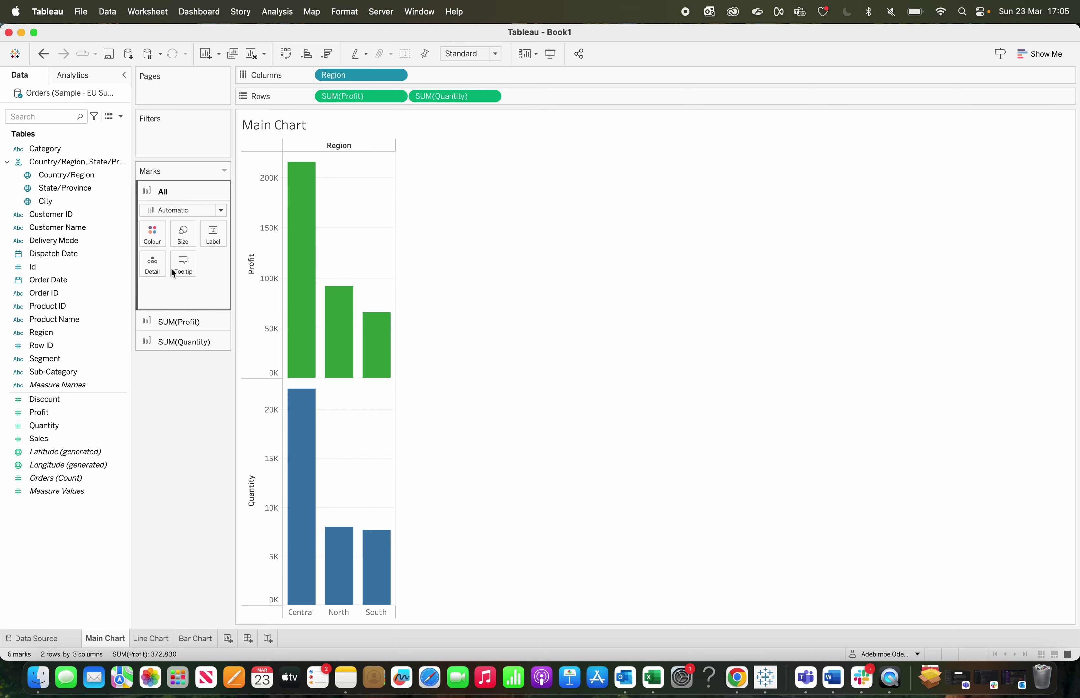
{"action": "left_click", "coordinate": [187, 269]}
{"action": "left_click_drag", "start_coordinate": [512, 333], "coordinate": [388, 311]}
{"action": "key", "text": "super+c"}
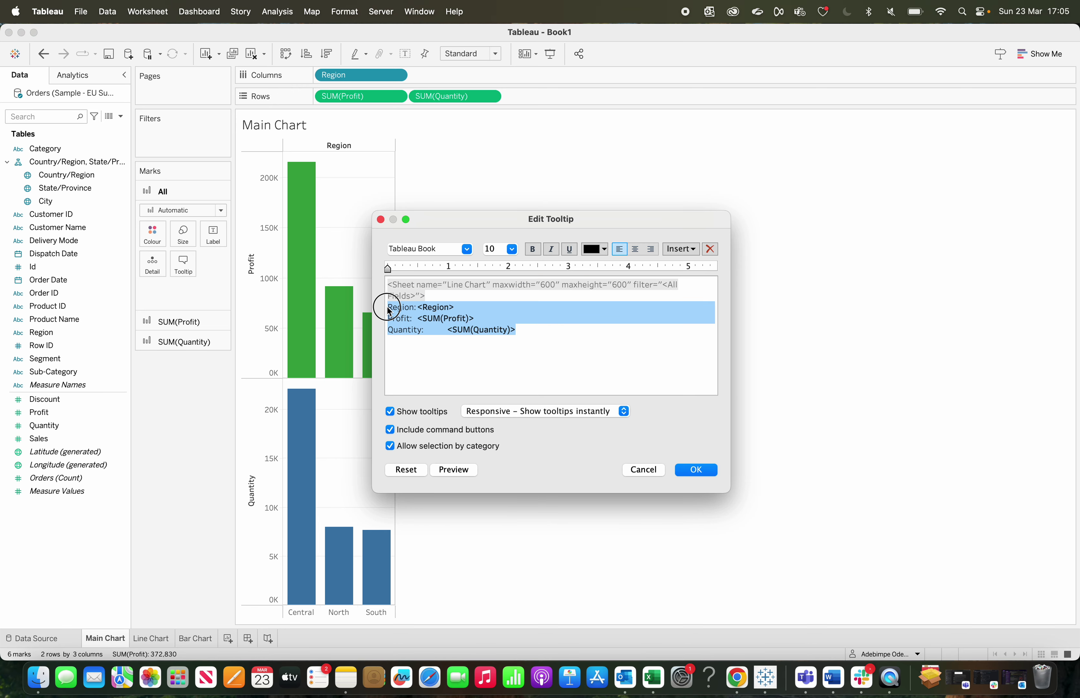
{"action": "key", "text": "BackSpace"}
{"action": "left_click", "coordinate": [391, 286]}
{"action": "key", "text": "Return"}
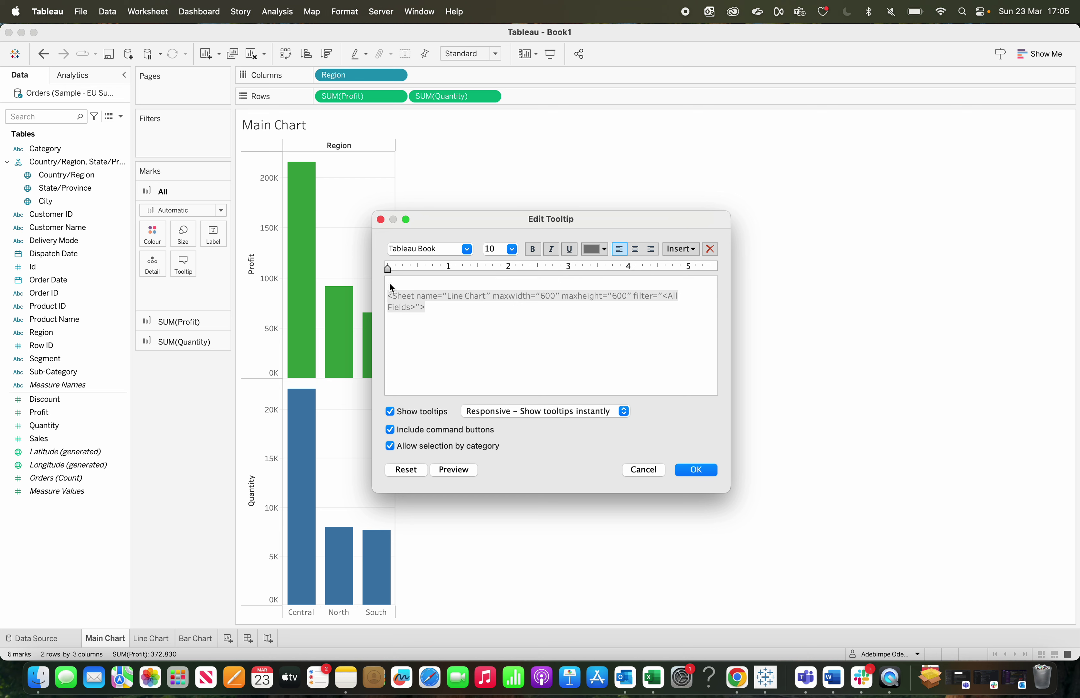
{"action": "key", "text": "super+v"}
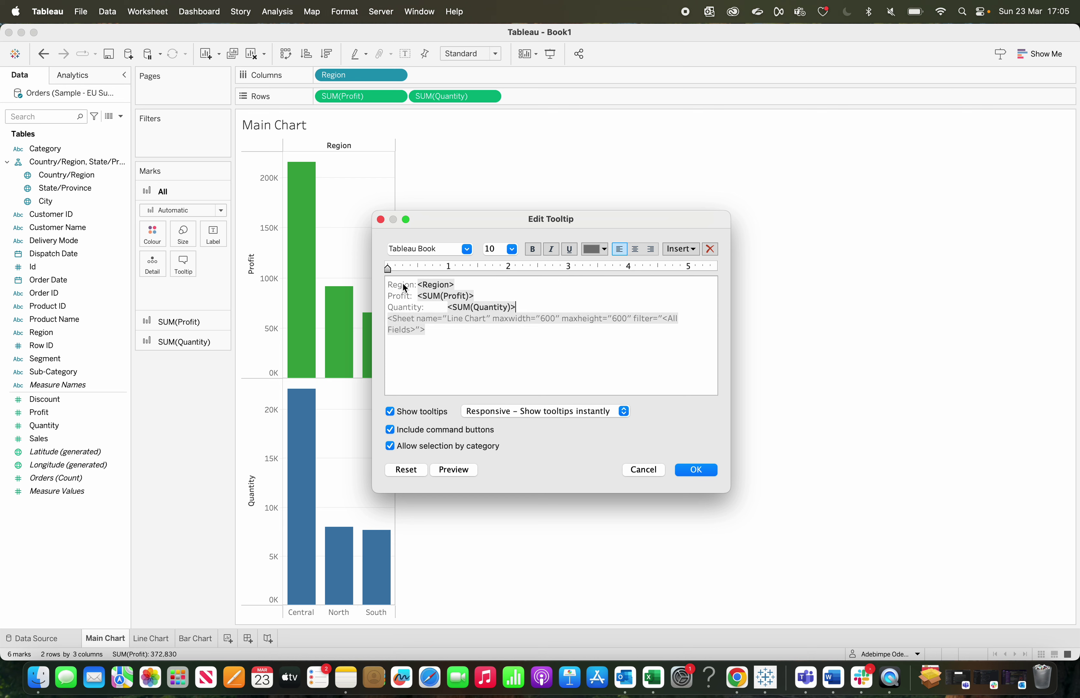
{"action": "left_click", "coordinate": [696, 470]}
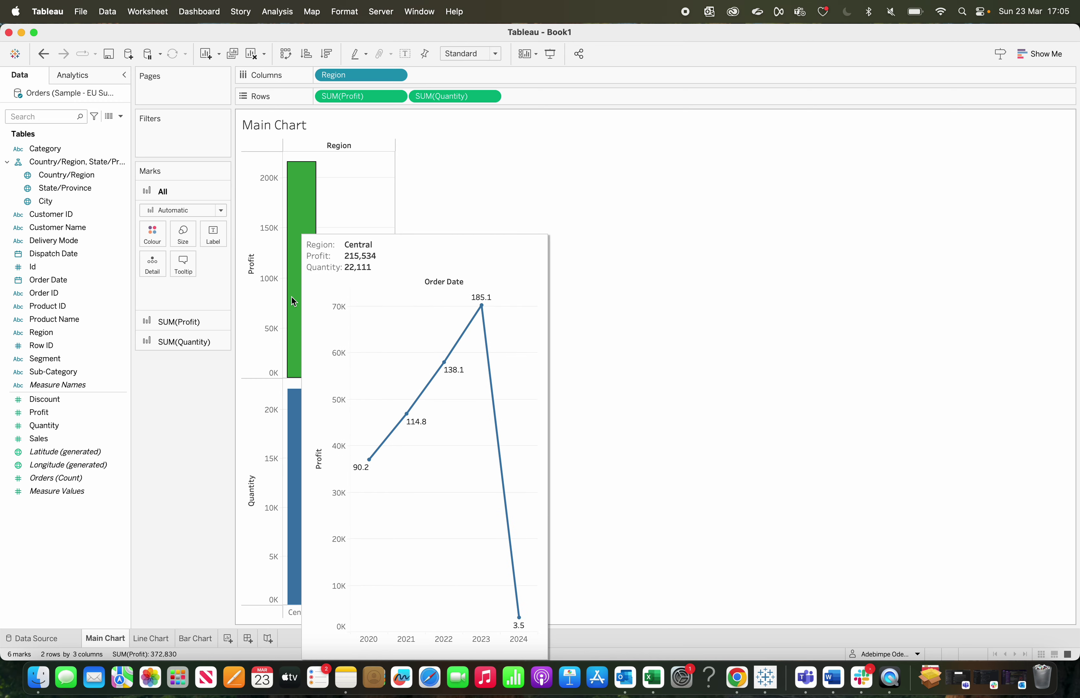
Step: Delete the Region, Profit and Quantity lines from the tooltip for all marks, keeping only the Line Chart, and check the North Profit bar
{"action": "left_click", "coordinate": [184, 263]}
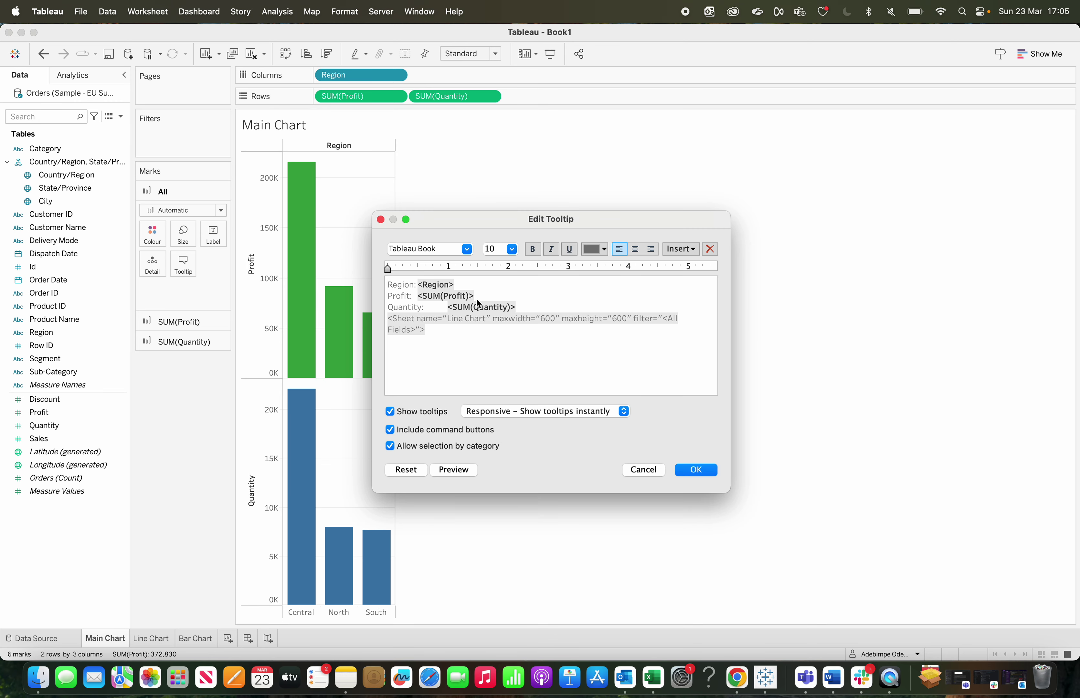
{"action": "left_click", "coordinate": [517, 309]}
{"action": "left_click_drag", "start_coordinate": [518, 309], "coordinate": [387, 285]}
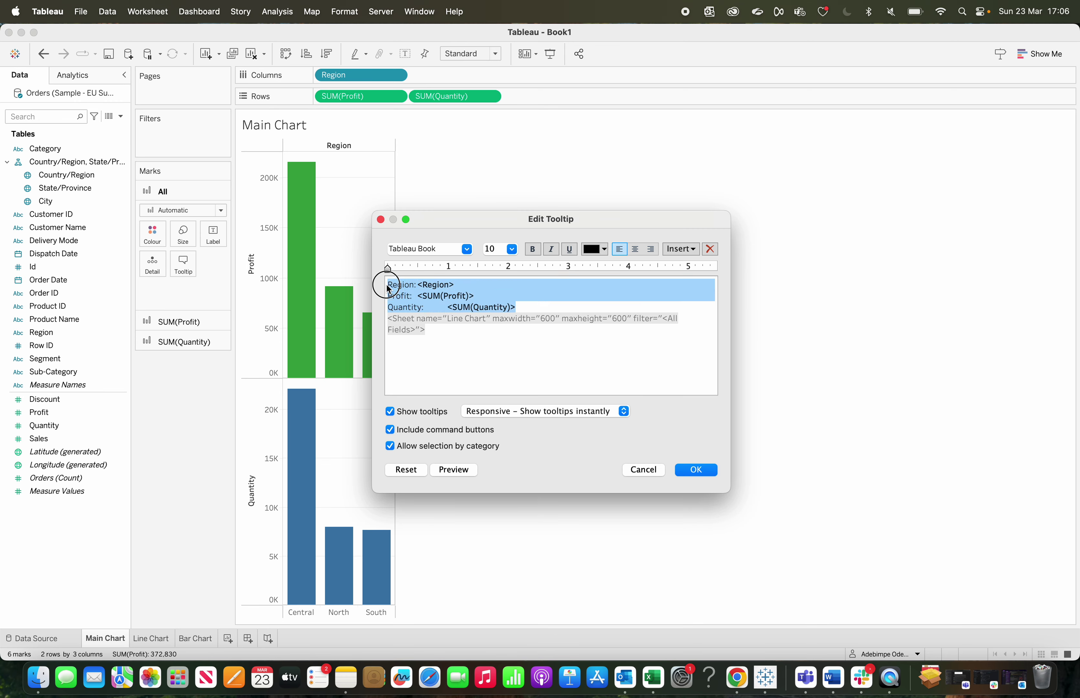
{"action": "key", "text": "BackSpace"}
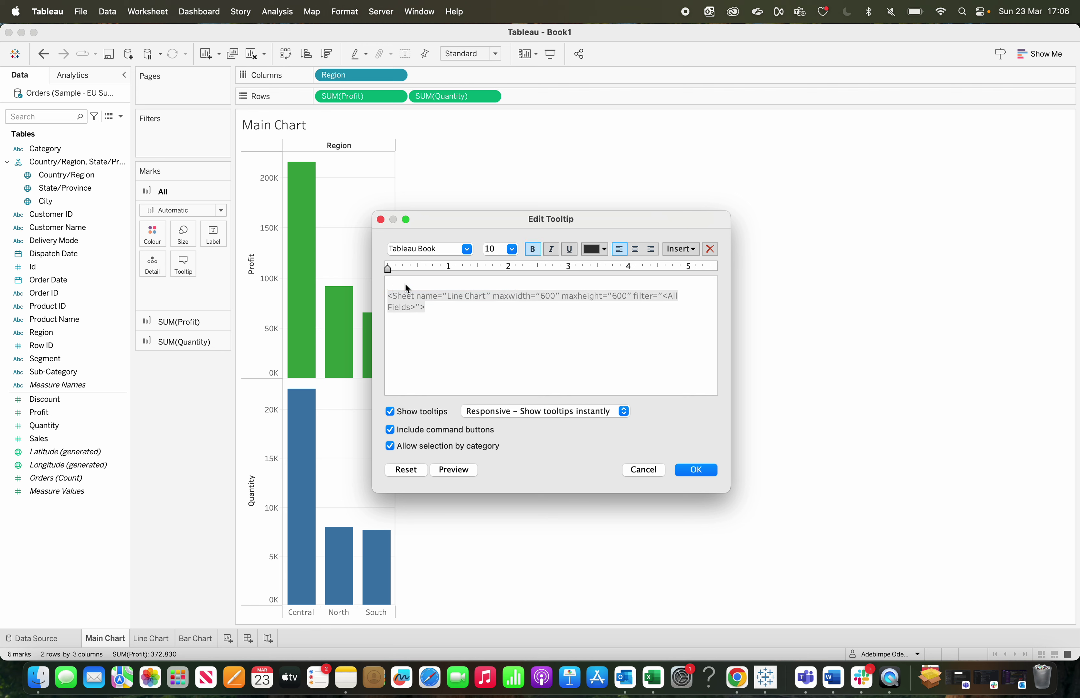
{"action": "left_click", "coordinate": [696, 470]}
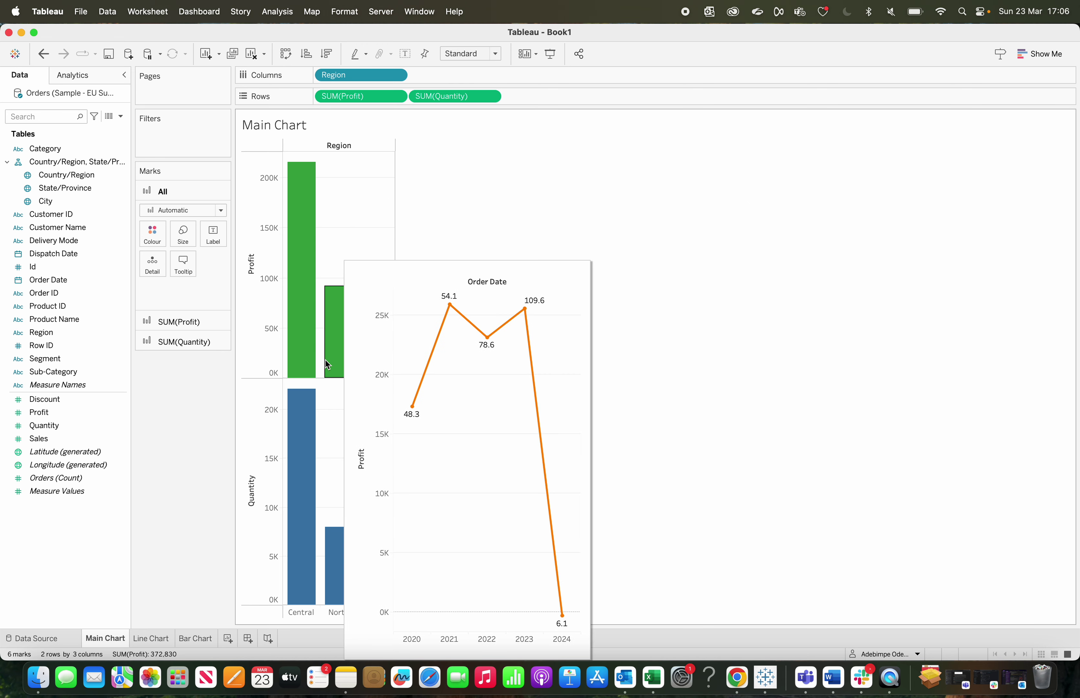
{"action": "mouse_move", "coordinate": [308, 447]}
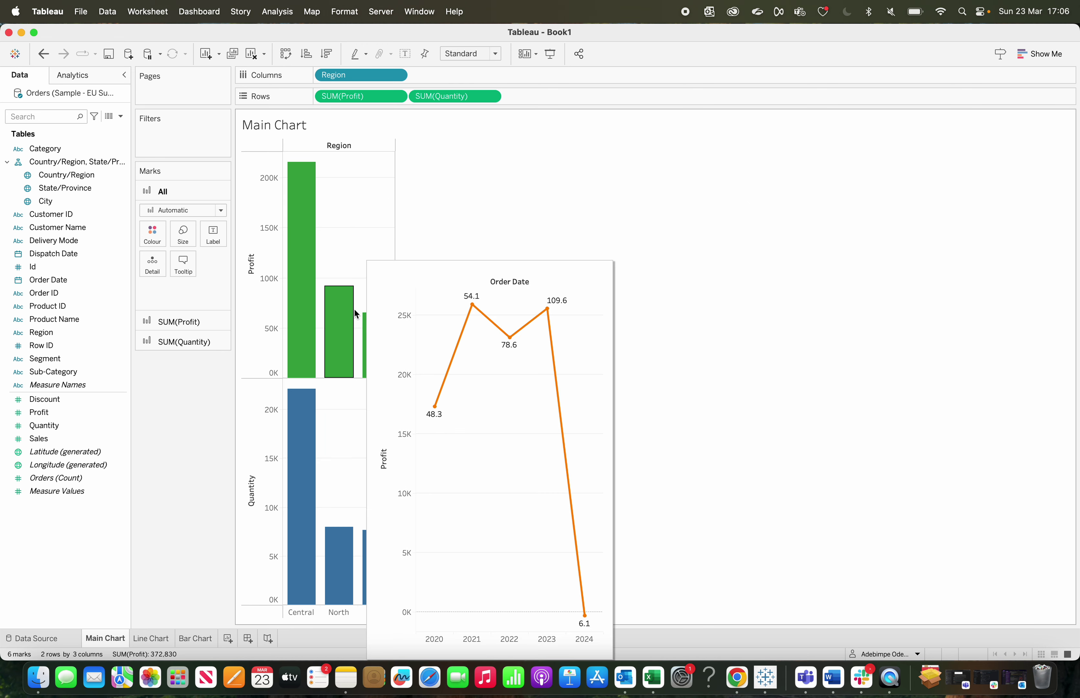
{"action": "left_click", "coordinate": [347, 317]}
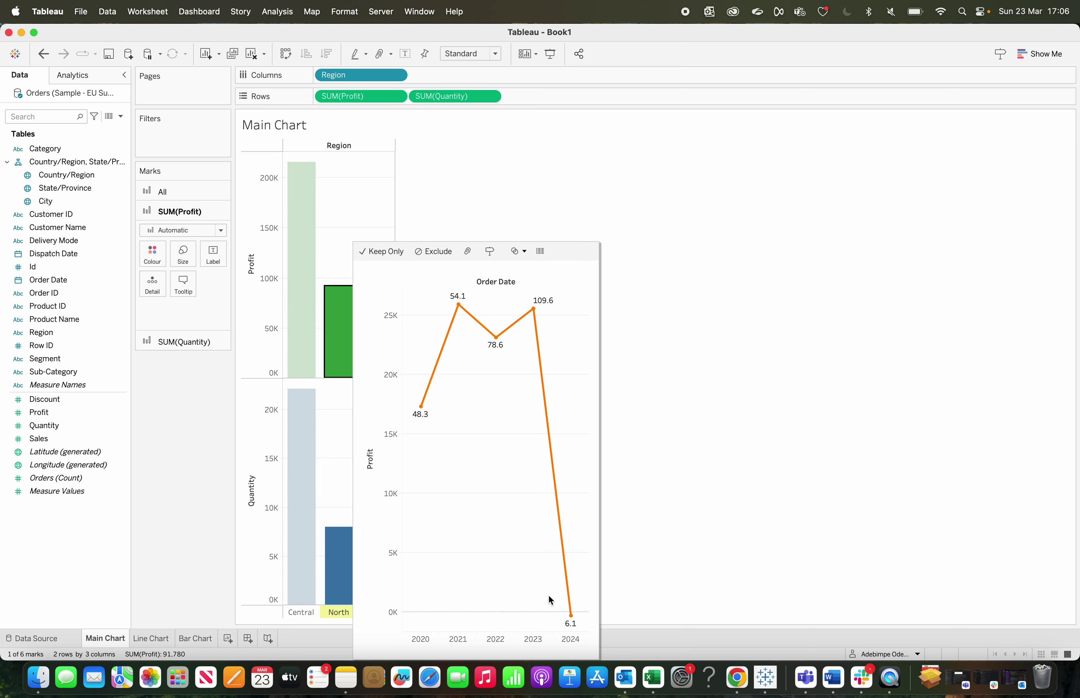
{"action": "left_click", "coordinate": [586, 239]}
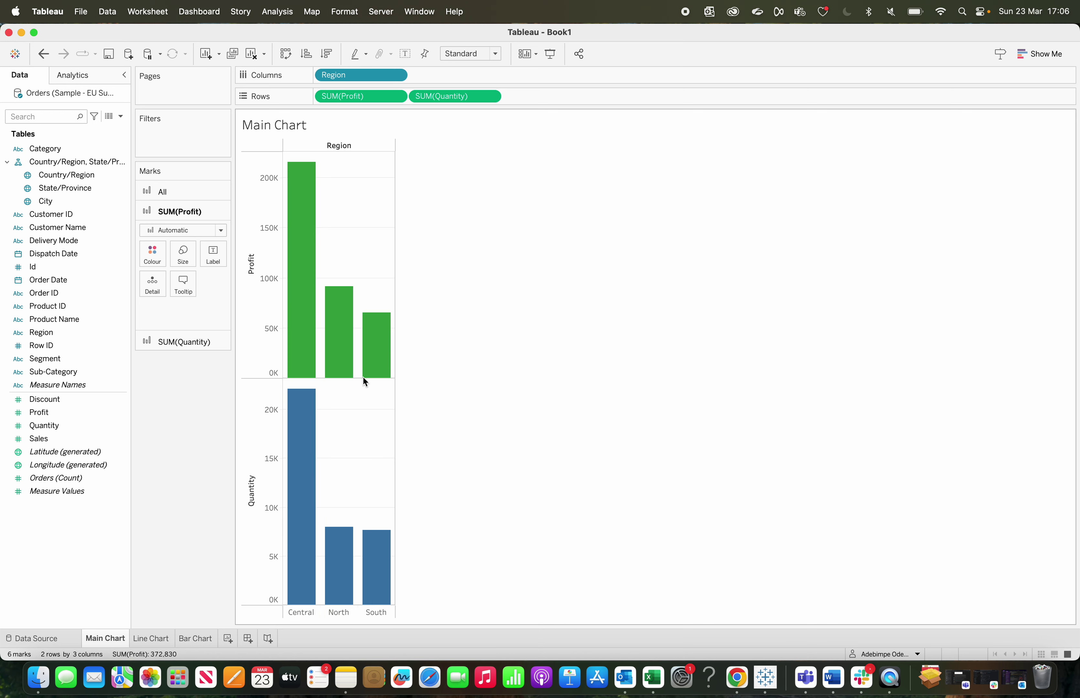